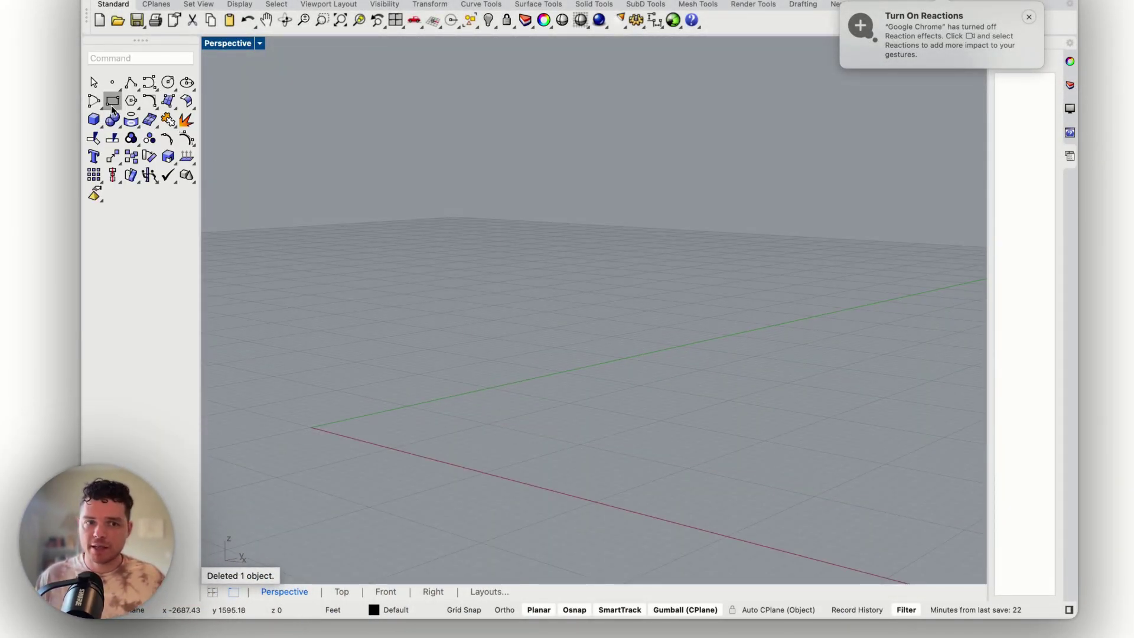
# Draw a rectangle of about 20.5 by 14 feet from near the origin and extrude it upward into a closed box
pyautogui.click(113, 101)
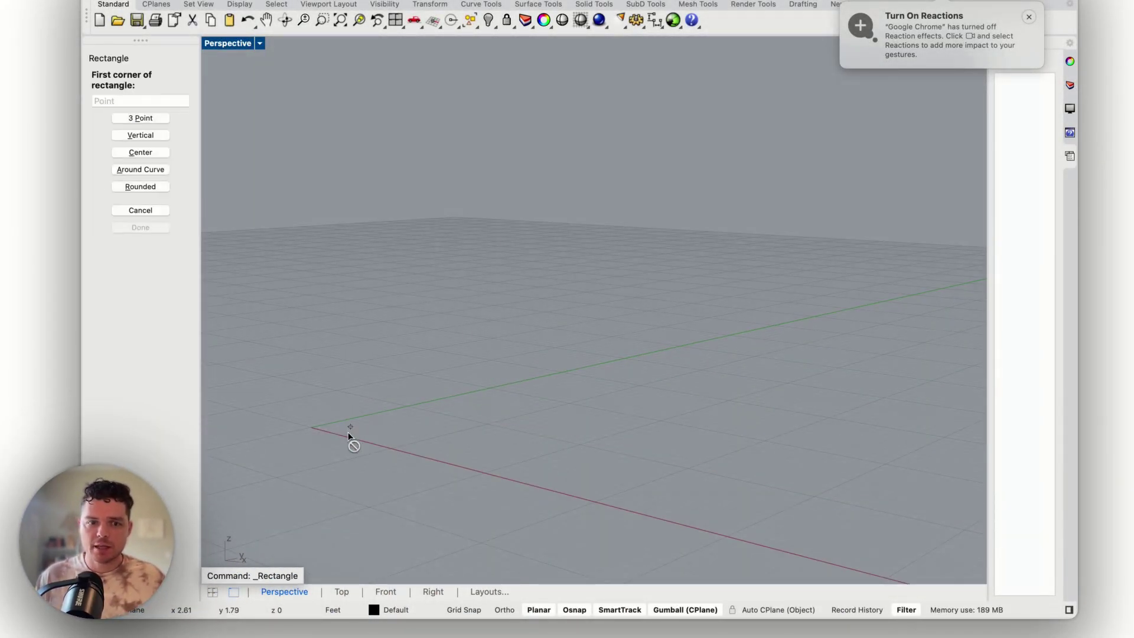
pyautogui.click(317, 425)
pyautogui.click(621, 434)
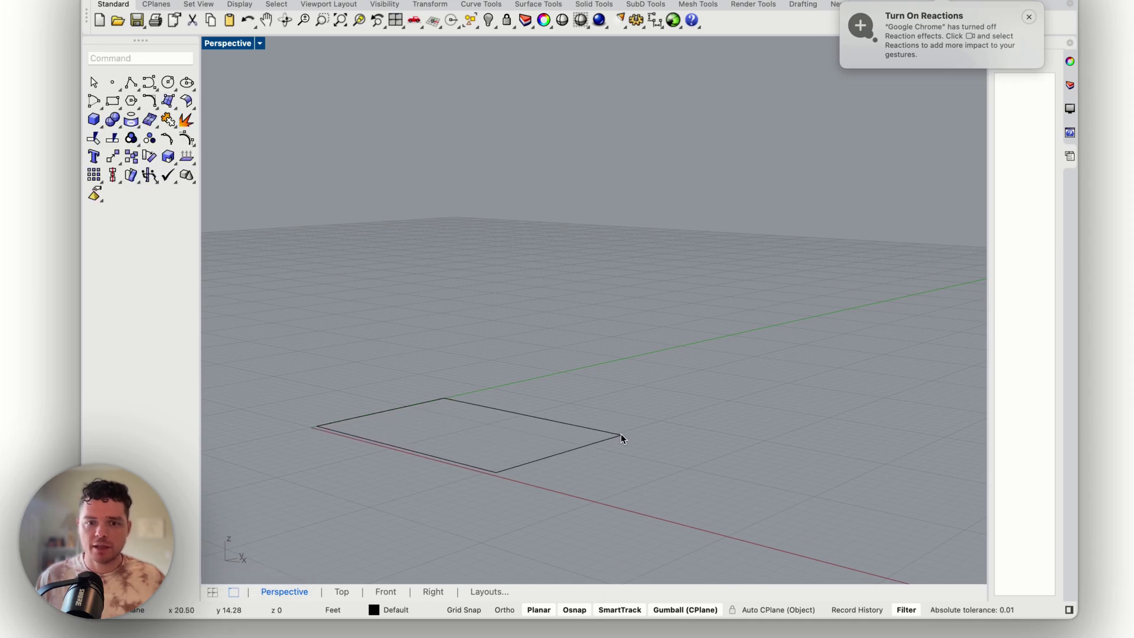
pyautogui.click(586, 429)
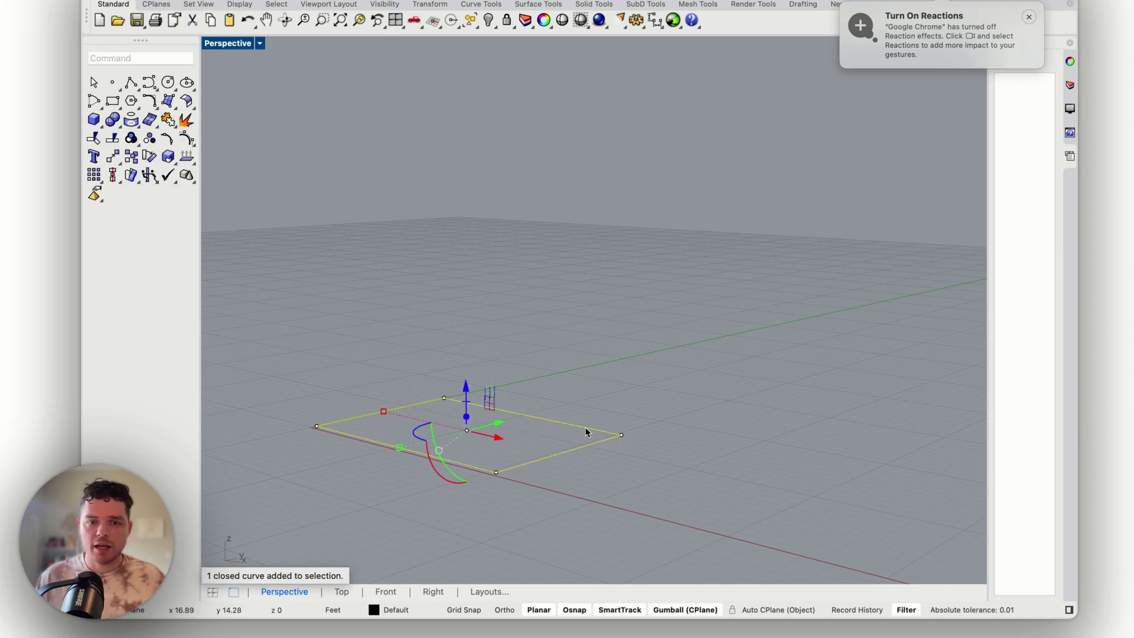
pyautogui.moveTo(464, 417); pyautogui.dragTo(460, 326)
pyautogui.click(706, 412)
# Extrude the box's top face upward to add a shallower second tier
pyautogui.keyDown('shift'); pyautogui.keyDown('super'); pyautogui.click(466, 339); pyautogui.keyUp('super'); pyautogui.keyUp('shift')
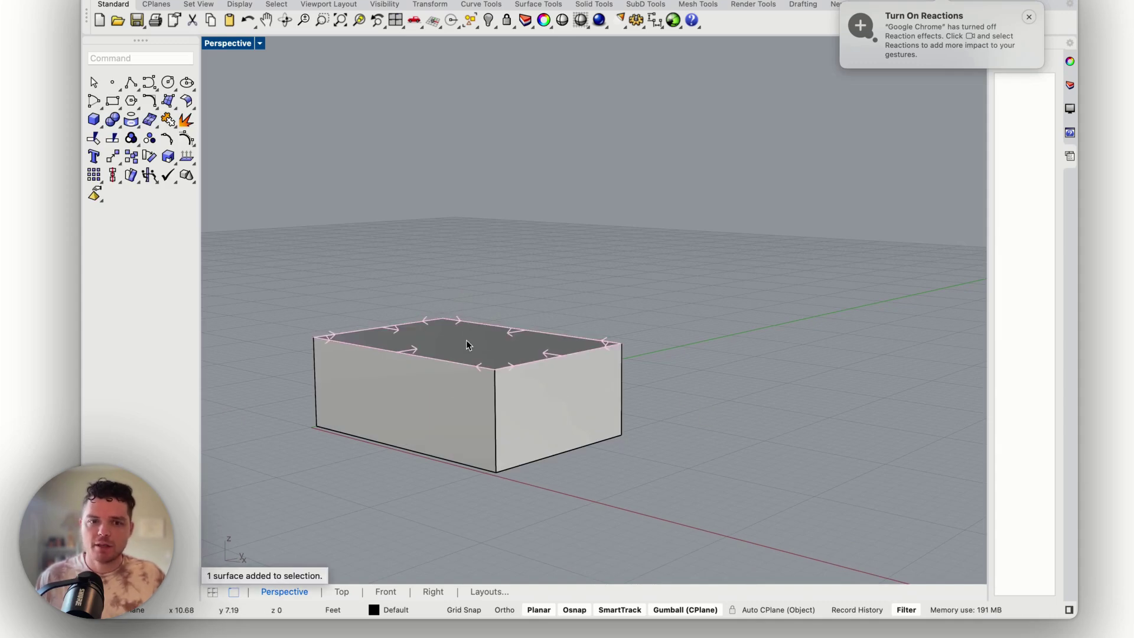
pyautogui.moveTo(467, 299)
pyautogui.mouseDown()
pyautogui.moveTo(462, 324)
pyautogui.moveTo(465, 313)
pyautogui.mouseUp()
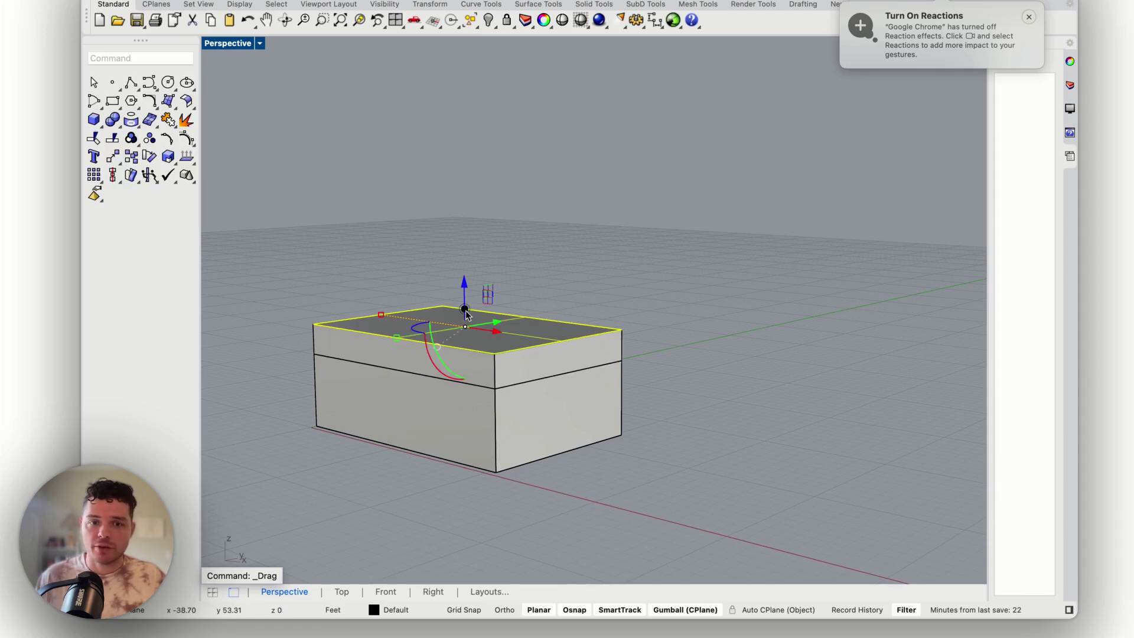
pyautogui.press('Escape')
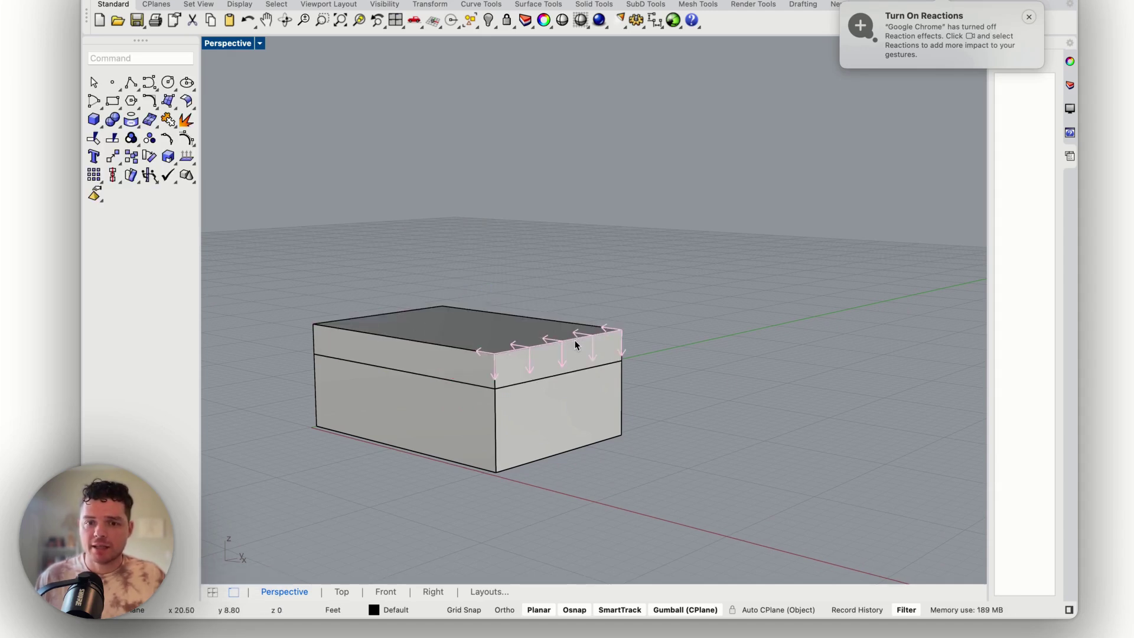
# Raise the top edge at the box's far X end so the roof becomes a single slope
pyautogui.keyDown('shift'); pyautogui.keyDown('super'); pyautogui.click(575, 341); pyautogui.keyUp('super'); pyautogui.keyUp('shift')
pyautogui.moveTo(560, 296); pyautogui.dragTo(561, 229)
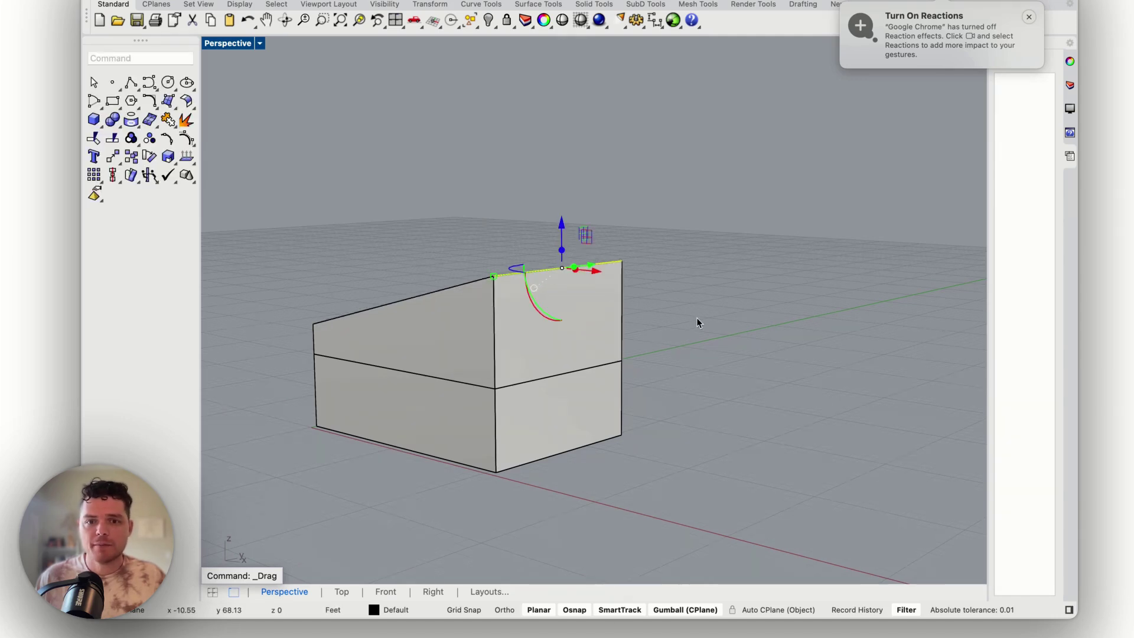
pyautogui.press('Escape')
# Lower the corner vertex of the raised roof edge on the side away from the X axis so the roof twists
pyautogui.keyDown('shift'); pyautogui.keyDown('super'); pyautogui.click(622, 261); pyautogui.keyUp('super'); pyautogui.keyUp('shift')
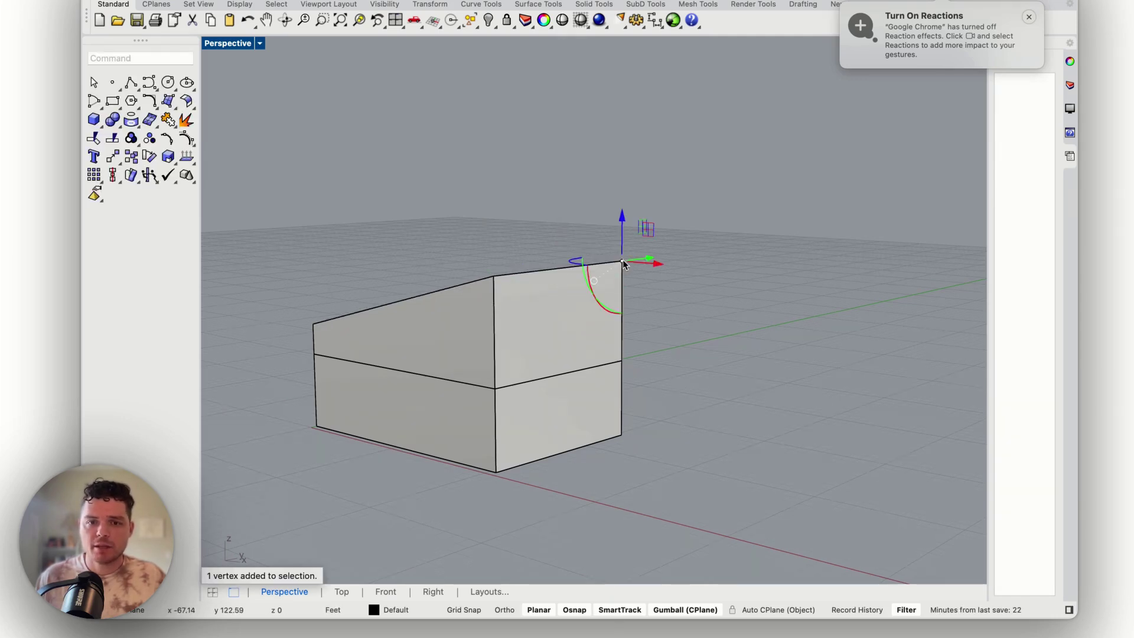
pyautogui.moveTo(623, 216); pyautogui.dragTo(623, 251)
pyautogui.moveTo(694, 287); pyautogui.dragTo(546, 329, button='right')
pyautogui.scroll(4, 526, 328)
pyautogui.moveTo(483, 222); pyautogui.dragTo(483, 251)
pyautogui.scroll(-4, 547, 299)
pyautogui.moveTo(547, 299); pyautogui.dragTo(637, 352, button='right')
pyautogui.moveTo(557, 388); pyautogui.dragTo(502, 378, button='right')
pyautogui.keyDown('shift'); pyautogui.keyDown('super'); pyautogui.click(510, 296); pyautogui.keyUp('super'); pyautogui.keyUp('shift')
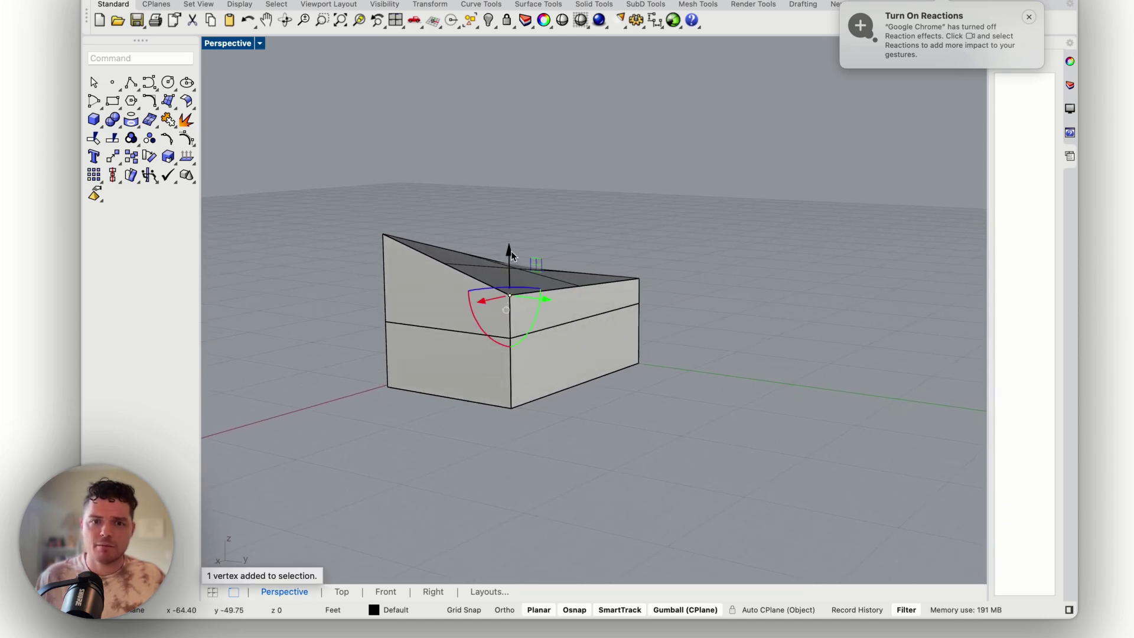
pyautogui.click(735, 410)
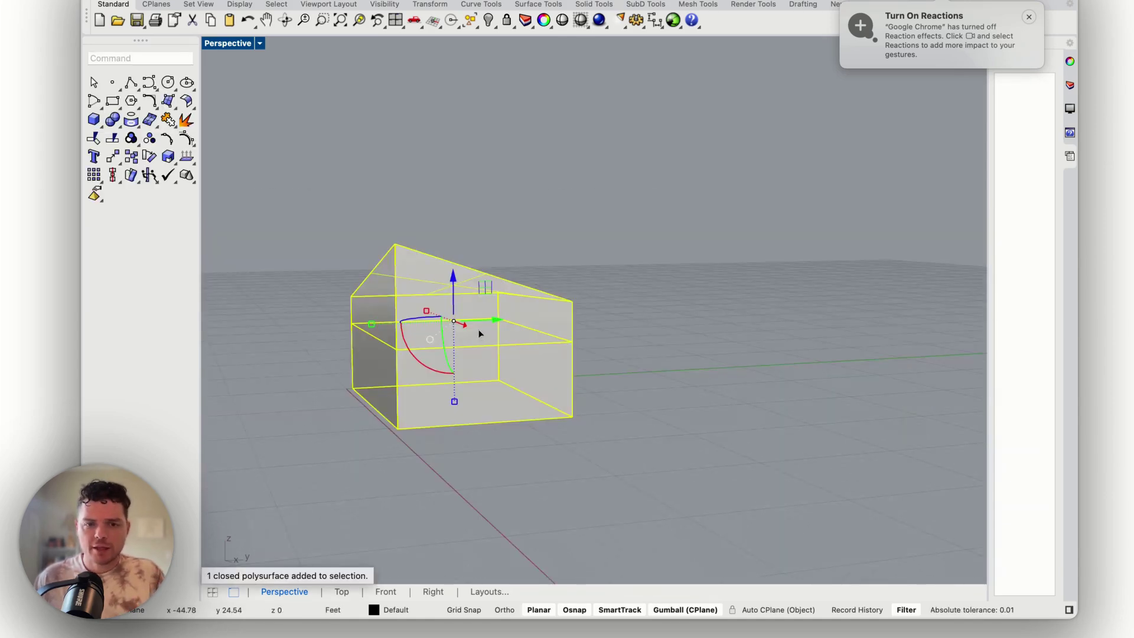
# Place a copy of the sloped-roof solid clear of the rectangle along the Y axis and delete the original solid
pyautogui.press('super+c')
pyautogui.press('super+v')
pyautogui.moveTo(489, 321); pyautogui.dragTo(701, 313)
pyautogui.press('Escape')
pyautogui.click(494, 406)
pyautogui.press('Delete')
# Extrude the remaining ground rectangle upward into a new box
pyautogui.click(522, 394)
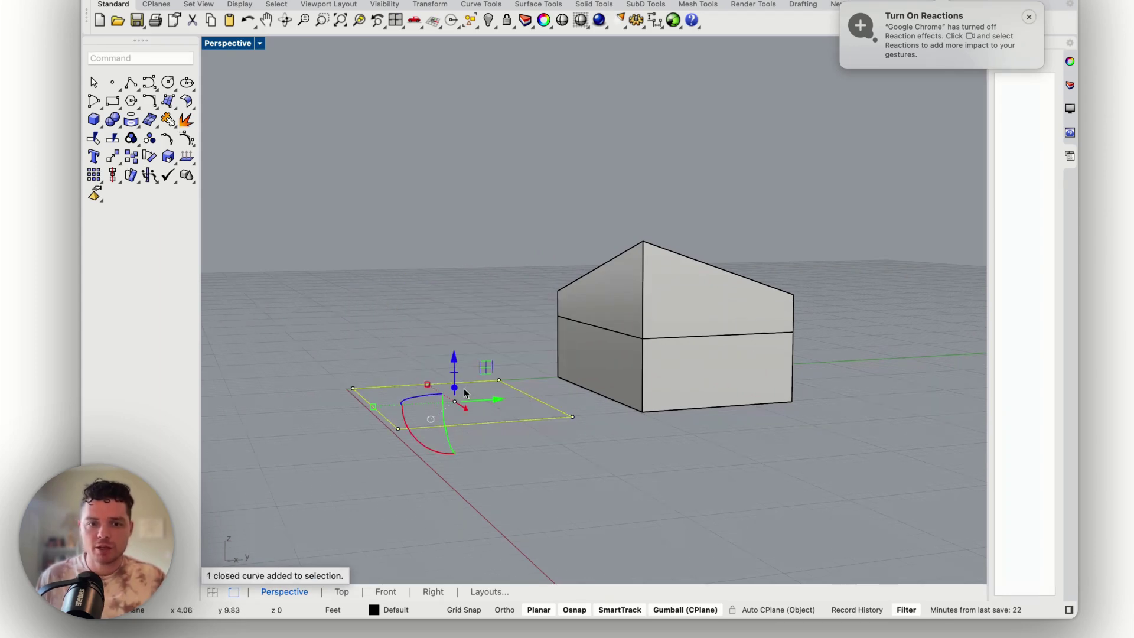
pyautogui.moveTo(457, 387); pyautogui.dragTo(456, 314)
pyautogui.click(483, 469)
# Split the new box with a seam by moving its side face along the X axis inward and extruding it back out
pyautogui.keyDown('shift'); pyautogui.keyDown('super'); pyautogui.click(378, 379); pyautogui.keyUp('super'); pyautogui.keyUp('shift')
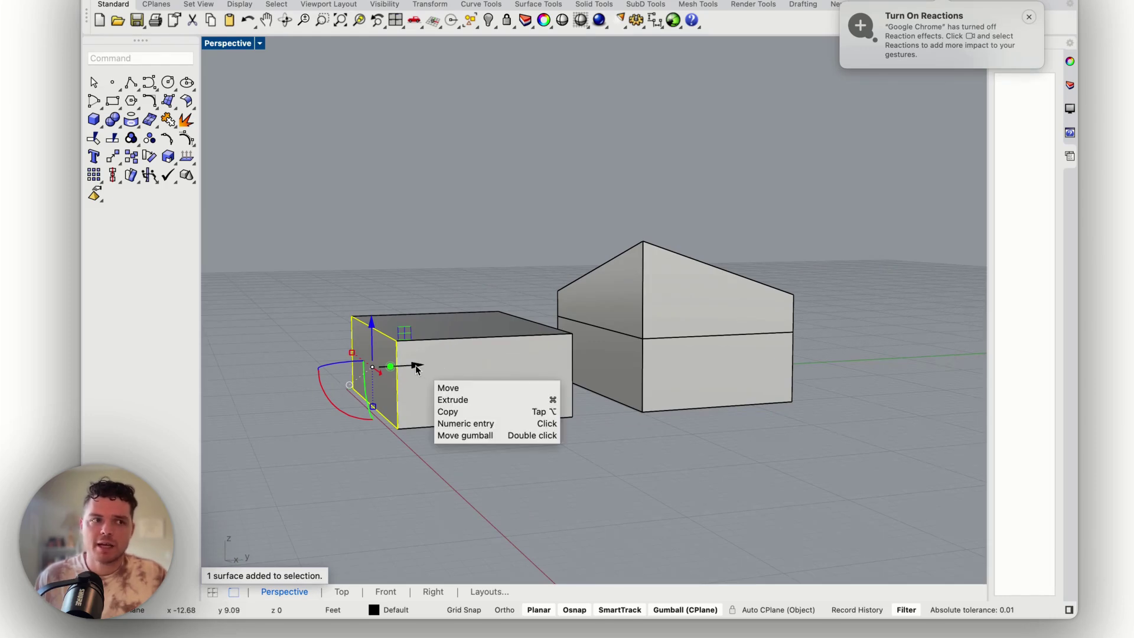
pyautogui.moveTo(420, 366); pyautogui.dragTo(387, 379)
pyautogui.click(552, 462)
# Raise the top seam edge of the box to form a gable roof ridge
pyautogui.keyDown('shift'); pyautogui.keyDown('super'); pyautogui.click(471, 363); pyautogui.keyUp('super'); pyautogui.keyUp('shift')
pyautogui.keyDown('shift'); pyautogui.keyDown('super'); pyautogui.click(467, 325); pyautogui.keyUp('super'); pyautogui.keyUp('shift')
pyautogui.moveTo(469, 303); pyautogui.dragTo(463, 218)
# Shift the roof ridge sideways along the Y direction so the gable becomes asymmetrical
pyautogui.moveTo(545, 337); pyautogui.dragTo(497, 338, button='right')
pyautogui.moveTo(525, 265)
pyautogui.mouseDown(button='right')
pyautogui.moveTo(557, 278)
pyautogui.moveTo(523, 263)
pyautogui.mouseUp(button='right')
pyautogui.moveTo(521, 262); pyautogui.dragTo(511, 265)
pyautogui.moveTo(527, 295)
pyautogui.mouseDown(button='right')
pyautogui.moveTo(702, 294)
pyautogui.moveTo(526, 279)
pyautogui.mouseUp(button='right')
pyautogui.moveTo(513, 262); pyautogui.dragTo(550, 261)
pyautogui.moveTo(457, 359); pyautogui.dragTo(491, 356, button='right')
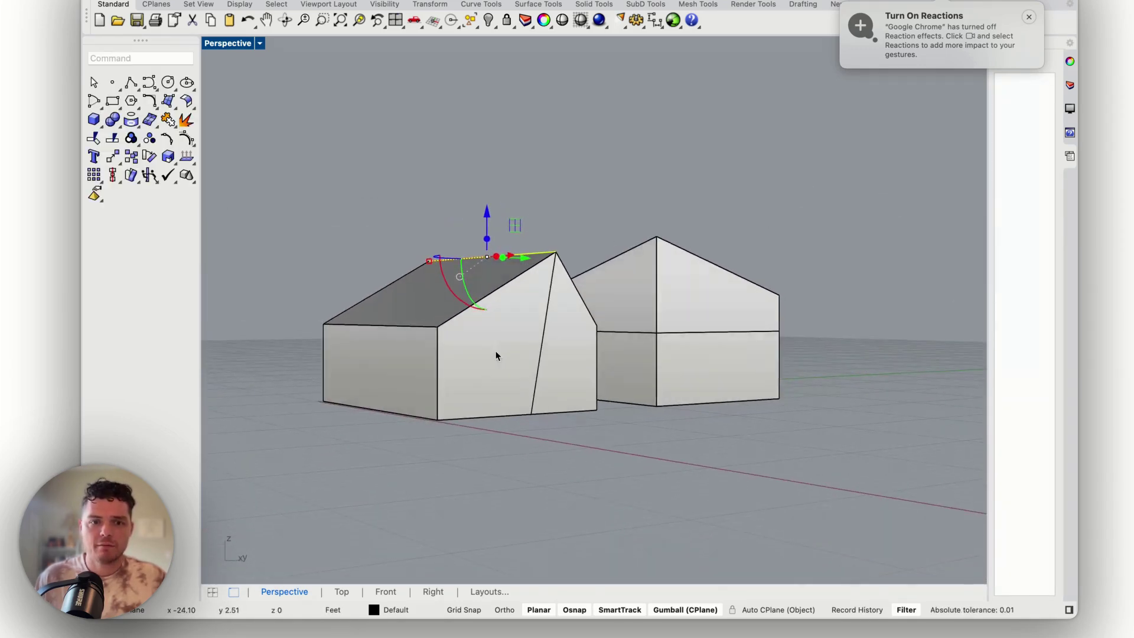
# Raise the eave edge on the gabled solid's side facing the first sloped-roof volume
pyautogui.moveTo(524, 400); pyautogui.dragTo(466, 336, button='right')
pyautogui.keyDown('shift'); pyautogui.keyDown('super'); pyautogui.click(542, 325); pyautogui.keyUp('super'); pyautogui.keyUp('shift')
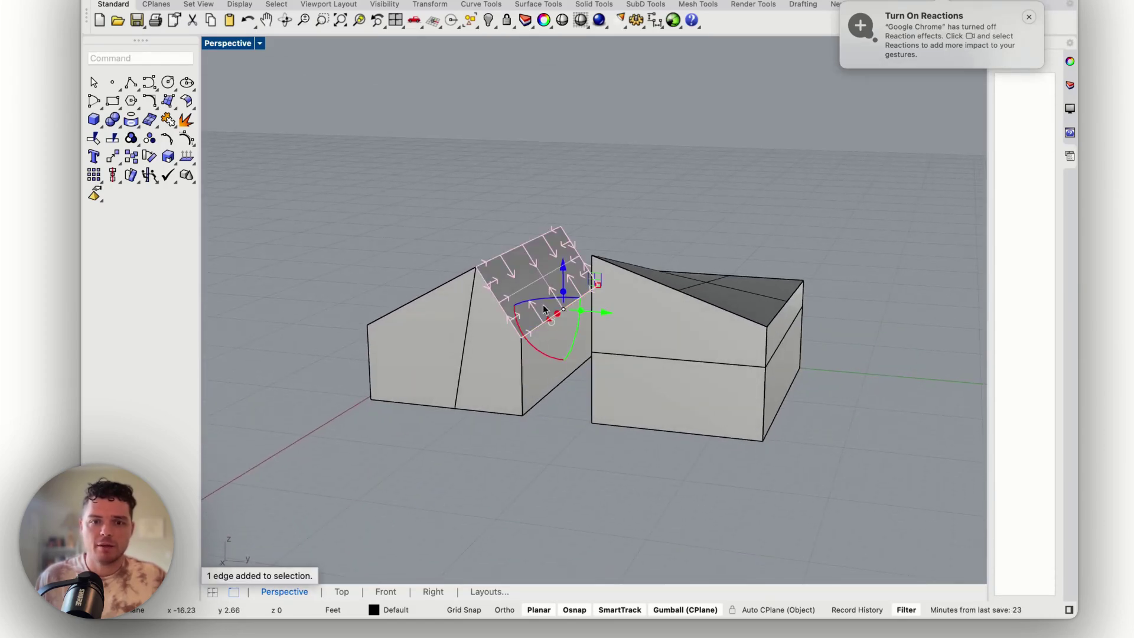
pyautogui.moveTo(561, 269); pyautogui.dragTo(471, 425)
pyautogui.moveTo(470, 426)
pyautogui.mouseDown(button='right')
pyautogui.moveTo(507, 406)
pyautogui.moveTo(462, 416)
pyautogui.mouseUp(button='right')
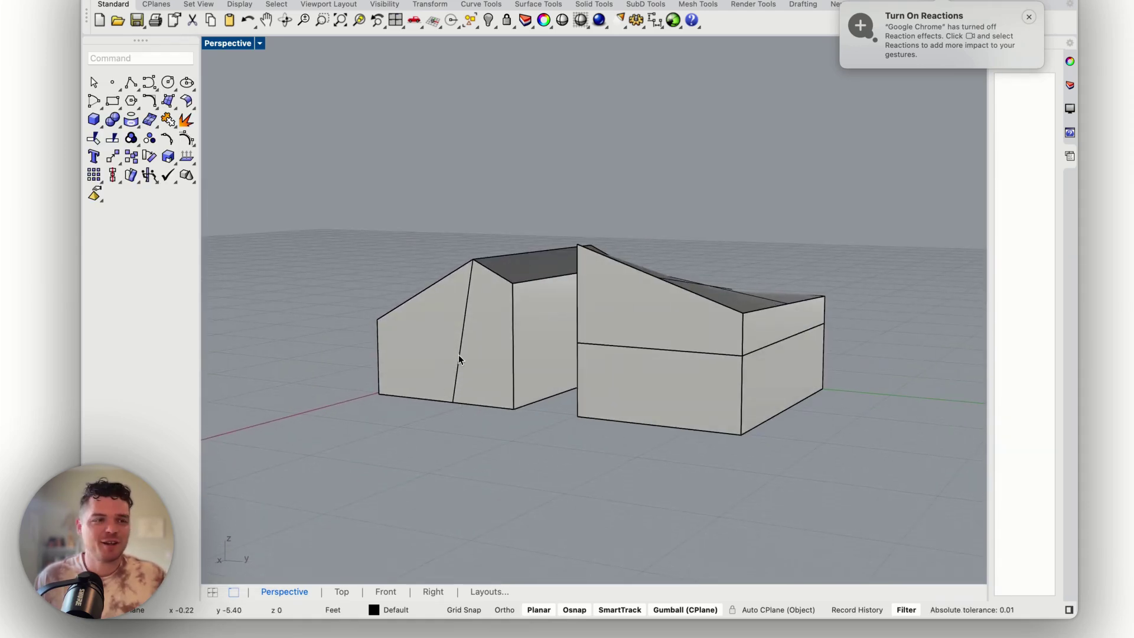
# Place a copy of the gabled solid beyond the sloped-roof volume along the Y axis and delete the original
pyautogui.moveTo(459, 358); pyautogui.dragTo(507, 373, button='right')
pyautogui.click(483, 372)
pyautogui.scroll(-6, 484, 367)
pyautogui.press('super+c')
pyautogui.press('super+v')
pyautogui.moveTo(509, 345); pyautogui.dragTo(739, 331)
pyautogui.click(612, 448)
pyautogui.scroll(4, 489, 353)
pyautogui.click(489, 352)
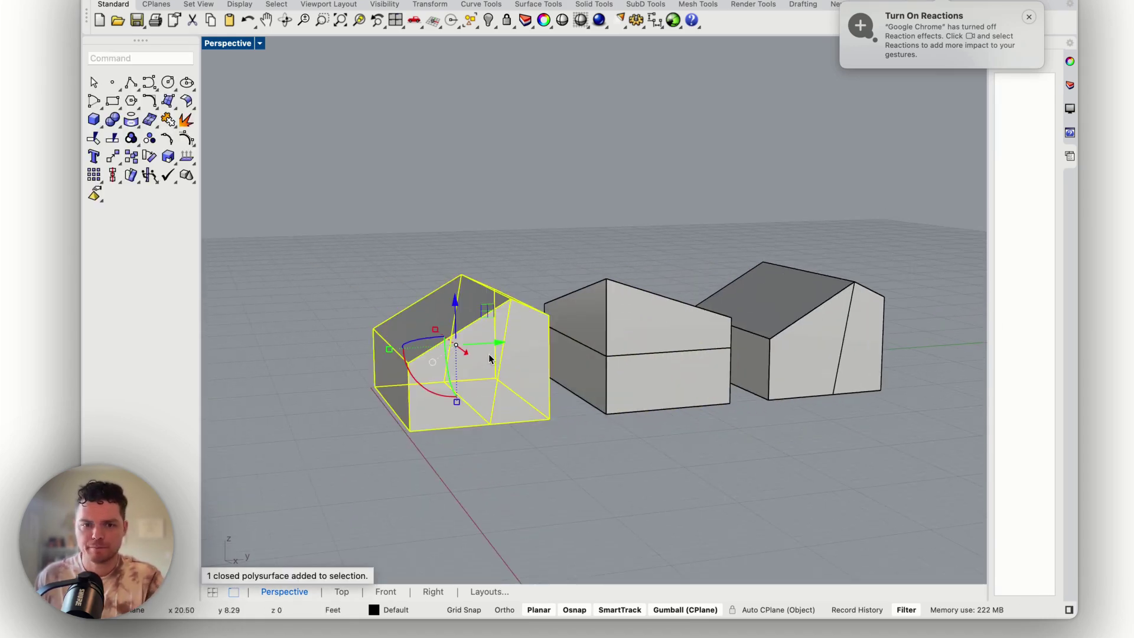
pyautogui.press('Delete')
# Extrude the ground rectangle near the origin upward into a box for the third massing option
pyautogui.click(504, 387)
pyautogui.moveTo(454, 390); pyautogui.dragTo(449, 324)
pyautogui.moveTo(496, 443); pyautogui.dragTo(539, 441, button='right')
pyautogui.click(540, 441)
# Duplicate the box and stack the copy exactly on top of it as a second level
pyautogui.click(482, 399)
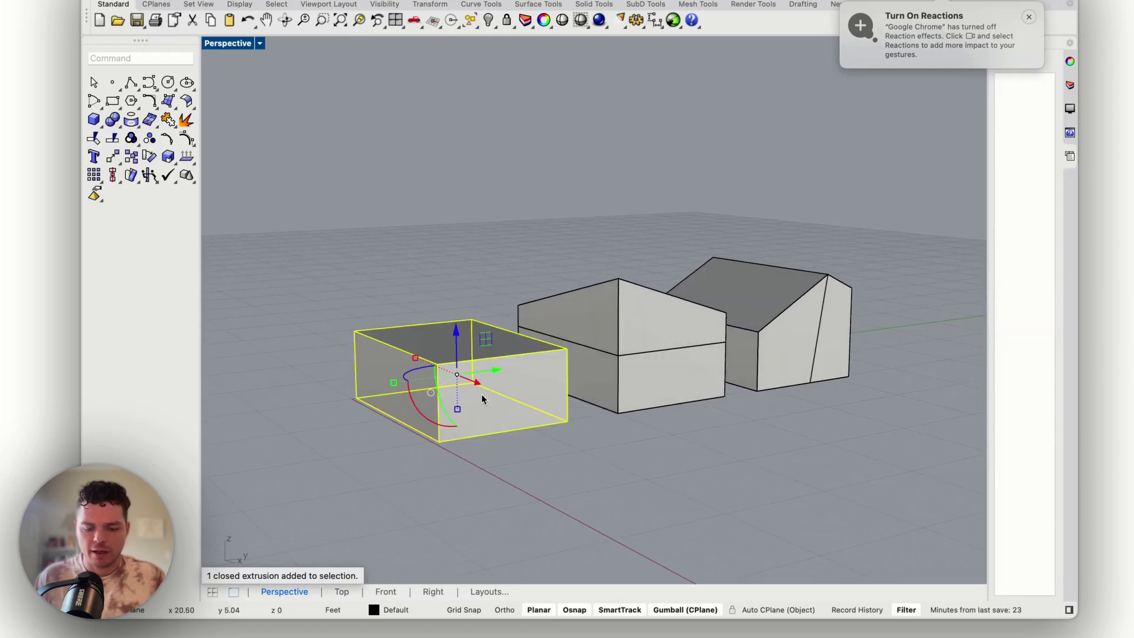
pyautogui.press('super+c')
pyautogui.press('super+v')
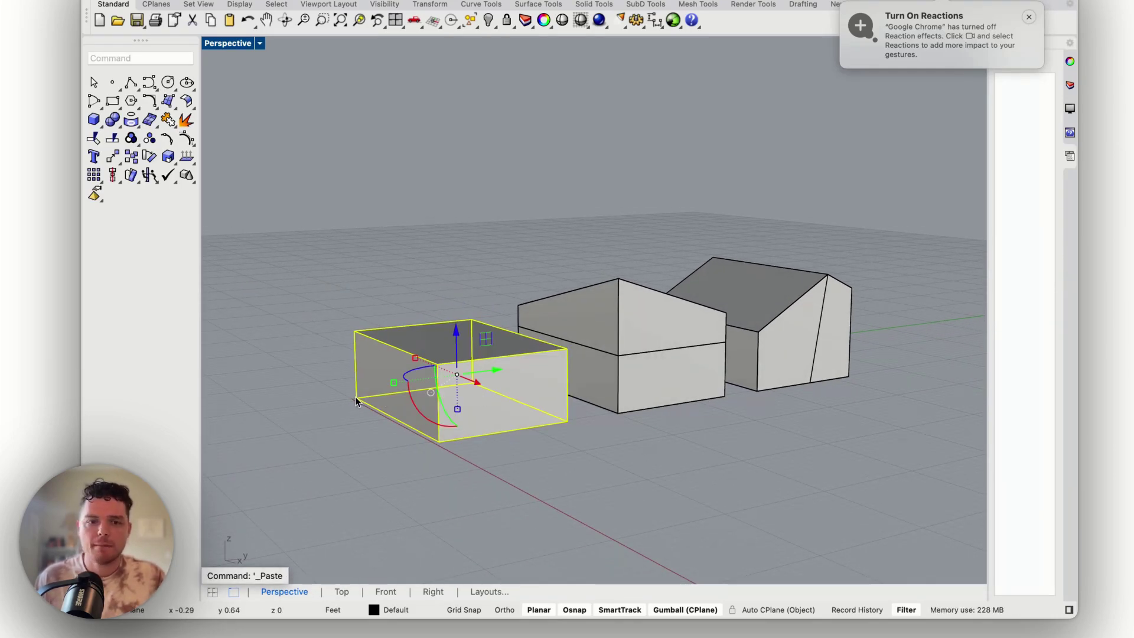
pyautogui.moveTo(355, 396); pyautogui.dragTo(352, 333)
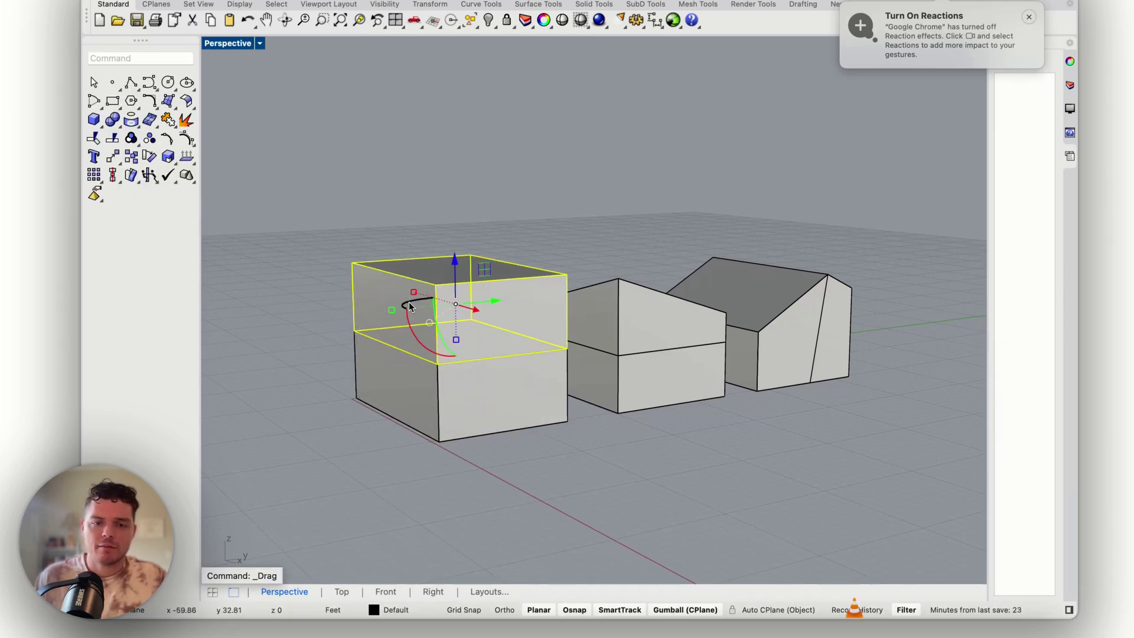
pyautogui.click(304, 343)
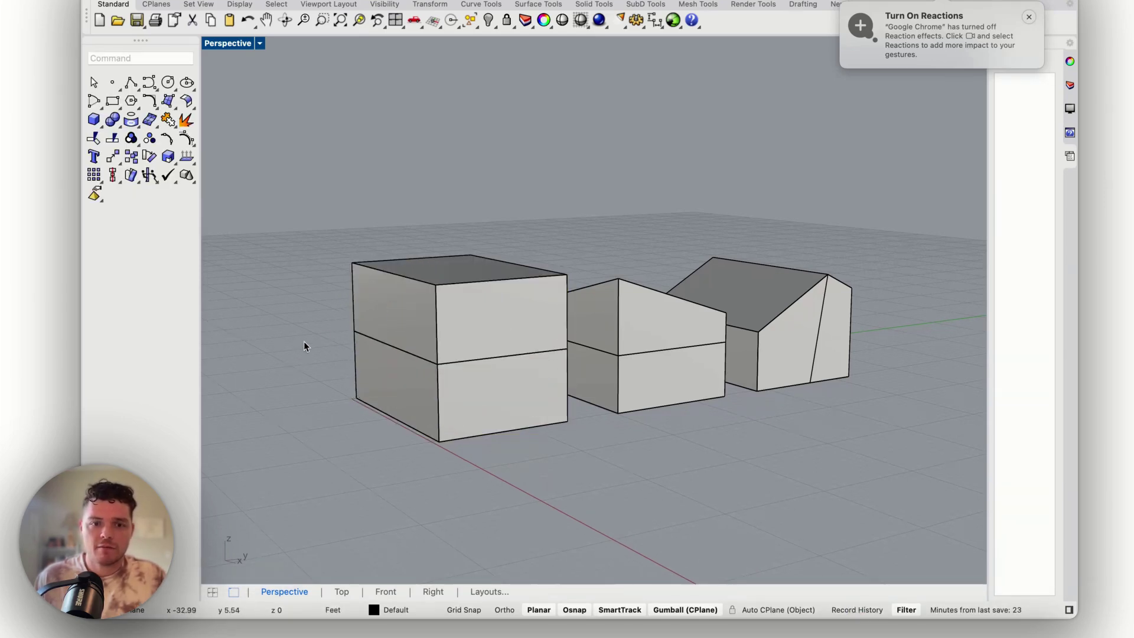
# Push the upper box's side face on the X-axis side inward to create a terrace setback
pyautogui.keyDown('shift'); pyautogui.keyDown('super'); pyautogui.click(405, 313); pyautogui.keyUp('super'); pyautogui.keyUp('shift')
pyautogui.moveTo(435, 307); pyautogui.dragTo(477, 303)
pyautogui.click(547, 455)
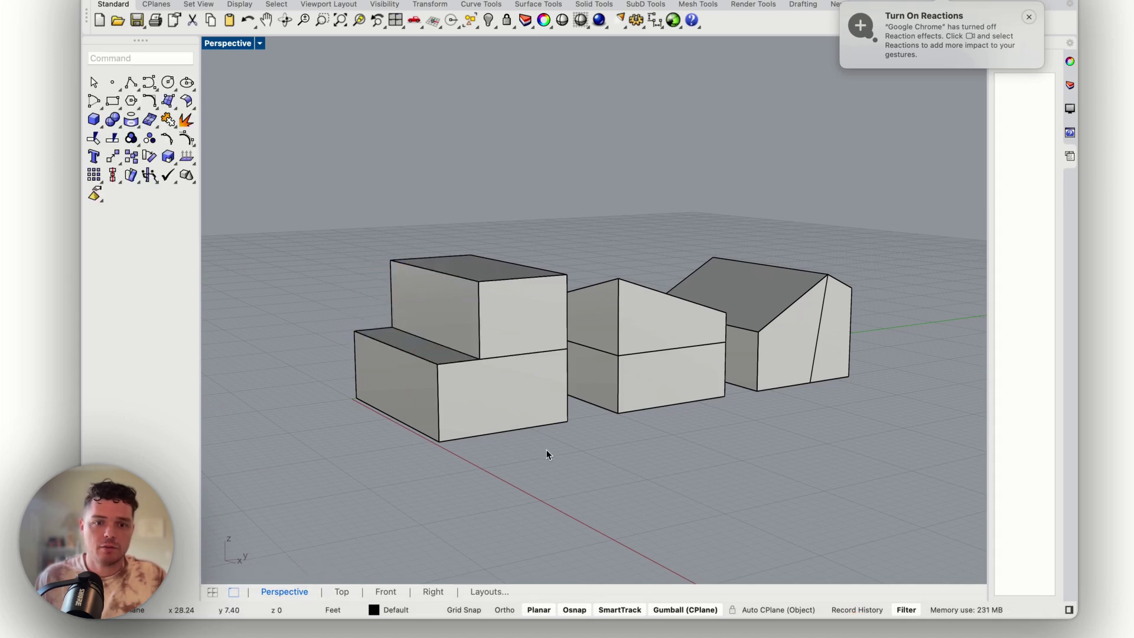
# Skew the upper box's set-back face by moving its rear vertical edge out to the base's edge and its front one farther inward
pyautogui.keyDown('shift'); pyautogui.keyDown('super'); pyautogui.click(391, 296); pyautogui.keyUp('super'); pyautogui.keyUp('shift')
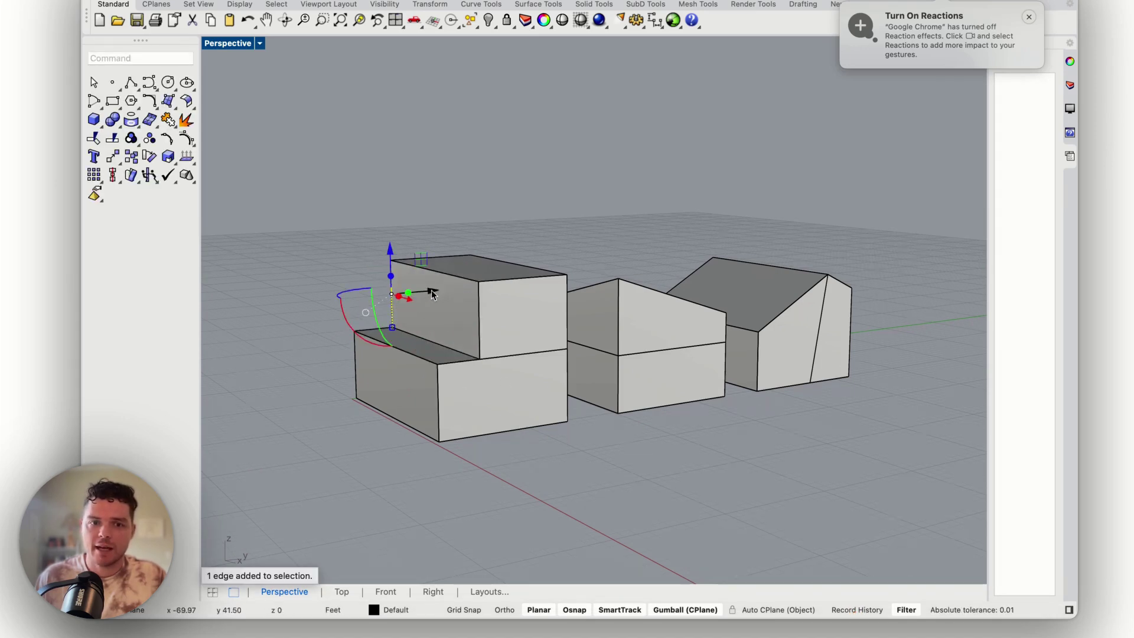
pyautogui.moveTo(401, 329); pyautogui.dragTo(365, 331)
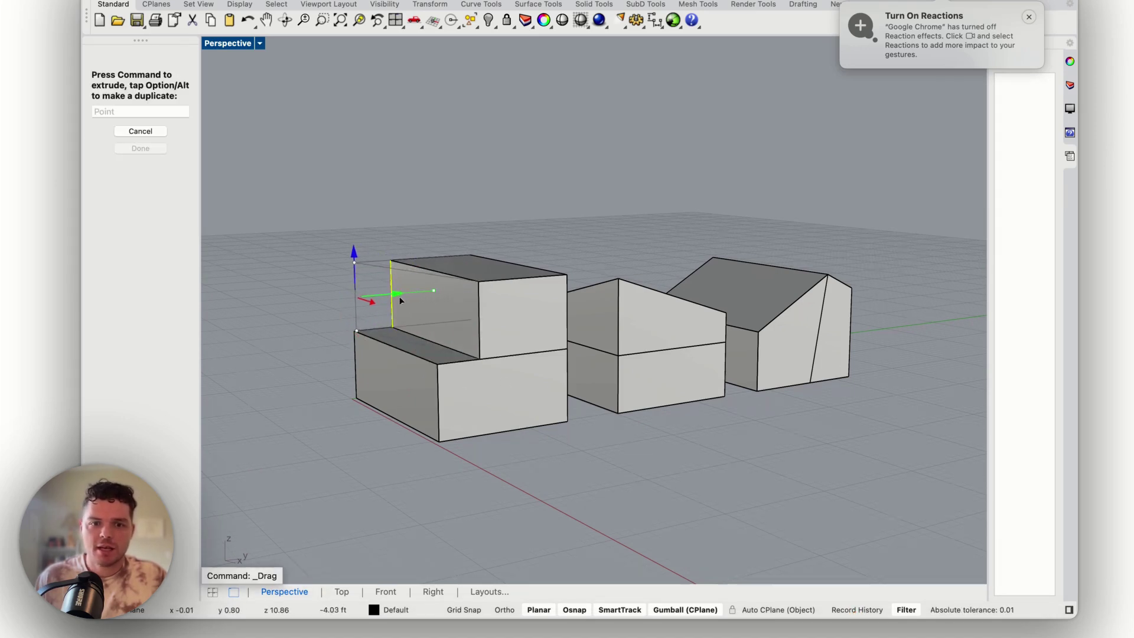
pyautogui.click(316, 351)
pyautogui.keyDown('shift'); pyautogui.keyDown('super'); pyautogui.click(478, 334); pyautogui.keyUp('super'); pyautogui.keyUp('shift')
pyautogui.moveTo(477, 334); pyautogui.dragTo(507, 334)
pyautogui.click(558, 447)
# Copy the bottom box and stack the copy above the skewed level as a third level
pyautogui.click(498, 322)
pyautogui.press('super+c')
pyautogui.click(505, 412)
pyautogui.moveTo(456, 329); pyautogui.dragTo(440, 192)
pyautogui.moveTo(356, 278); pyautogui.dragTo(494, 274, button='right')
pyautogui.moveTo(581, 272)
pyautogui.mouseDown()
pyautogui.moveTo(579, 246)
pyautogui.moveTo(580, 273)
pyautogui.mouseUp()
pyautogui.moveTo(678, 375); pyautogui.dragTo(567, 377, button='right')
pyautogui.click(544, 484)
# Rotate the top box about its vertical axis so it sits at an angle to the levels below
pyautogui.moveTo(506, 443); pyautogui.dragTo(538, 441, button='right')
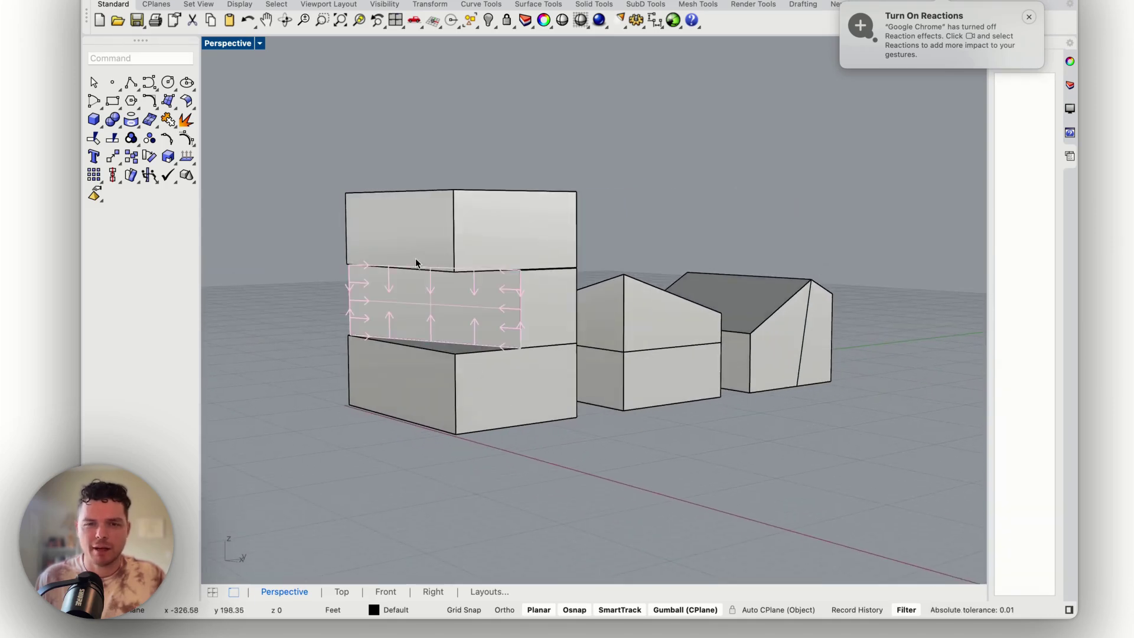
pyautogui.moveTo(518, 340); pyautogui.dragTo(518, 423, button='right')
pyautogui.moveTo(401, 328); pyautogui.dragTo(358, 260, button='right')
pyautogui.click(358, 260)
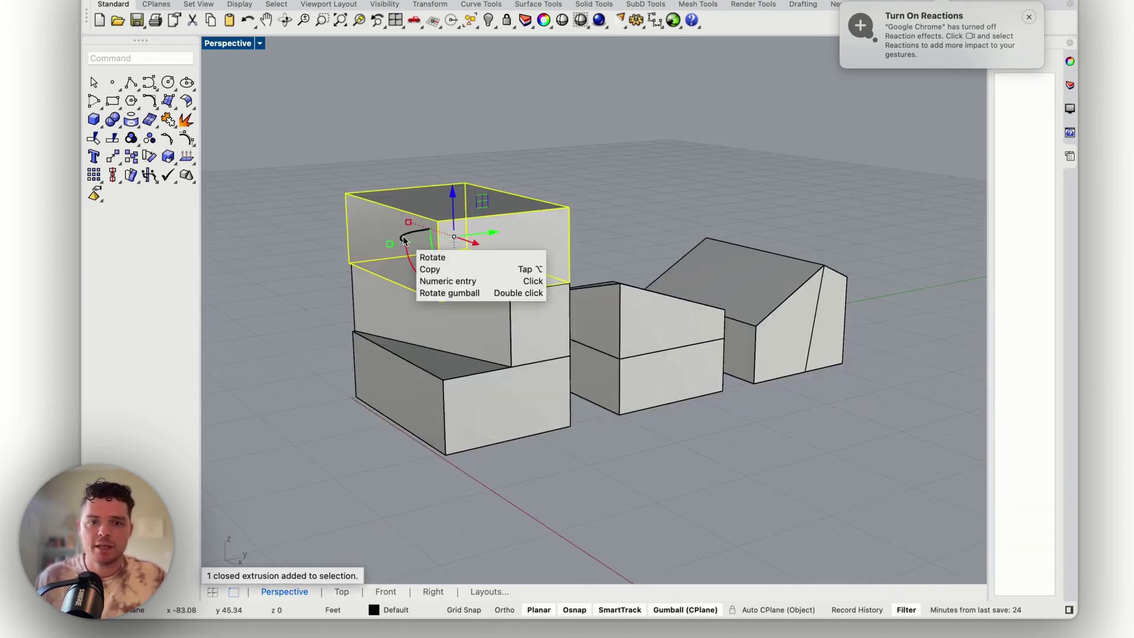
pyautogui.moveTo(406, 241); pyautogui.dragTo(381, 244)
pyautogui.press('Escape')
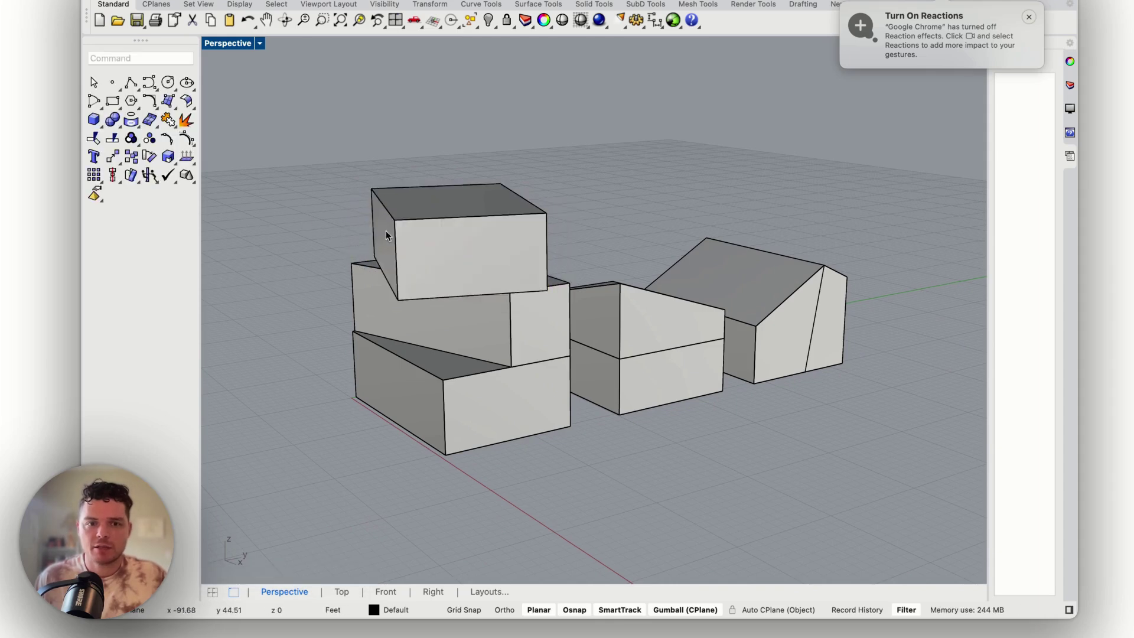
# Push the side faces of the top box and the bottom box inward to narrow both levels
pyautogui.keyDown('shift'); pyautogui.keyDown('super'); pyautogui.click(377, 236); pyautogui.keyUp('super'); pyautogui.keyUp('shift')
pyautogui.moveTo(585, 334); pyautogui.dragTo(567, 316, button='right')
pyautogui.click(543, 456)
pyautogui.keyDown('ctrl'); pyautogui.keyDown('shift'); pyautogui.click(390, 379); pyautogui.keyUp('shift'); pyautogui.keyUp('ctrl')
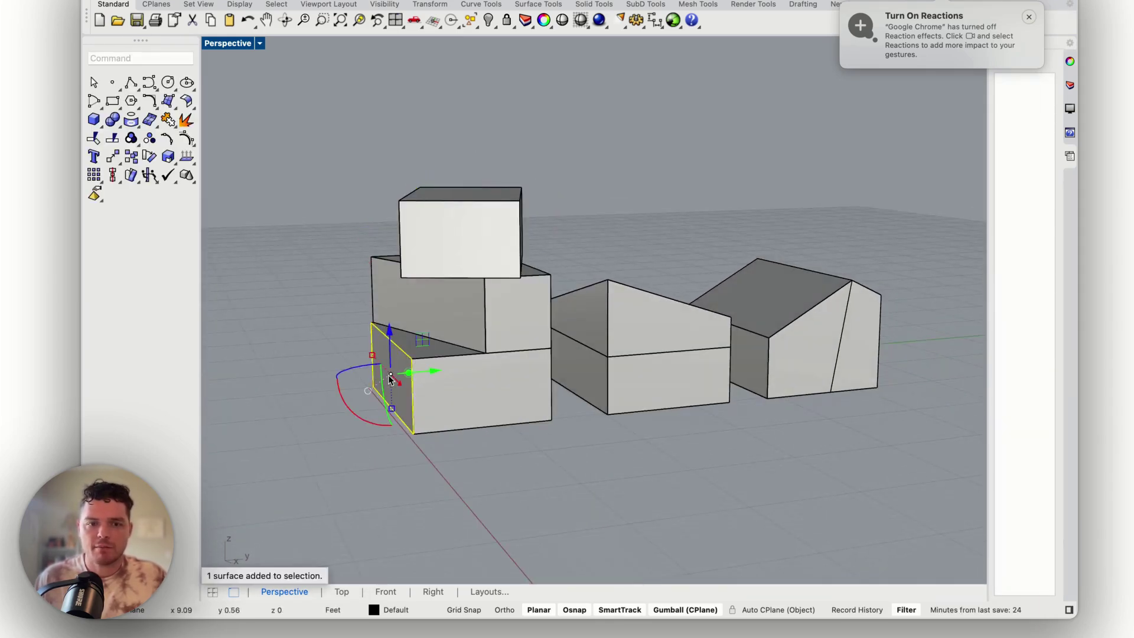
pyautogui.moveTo(408, 373); pyautogui.dragTo(432, 371)
pyautogui.click(527, 463)
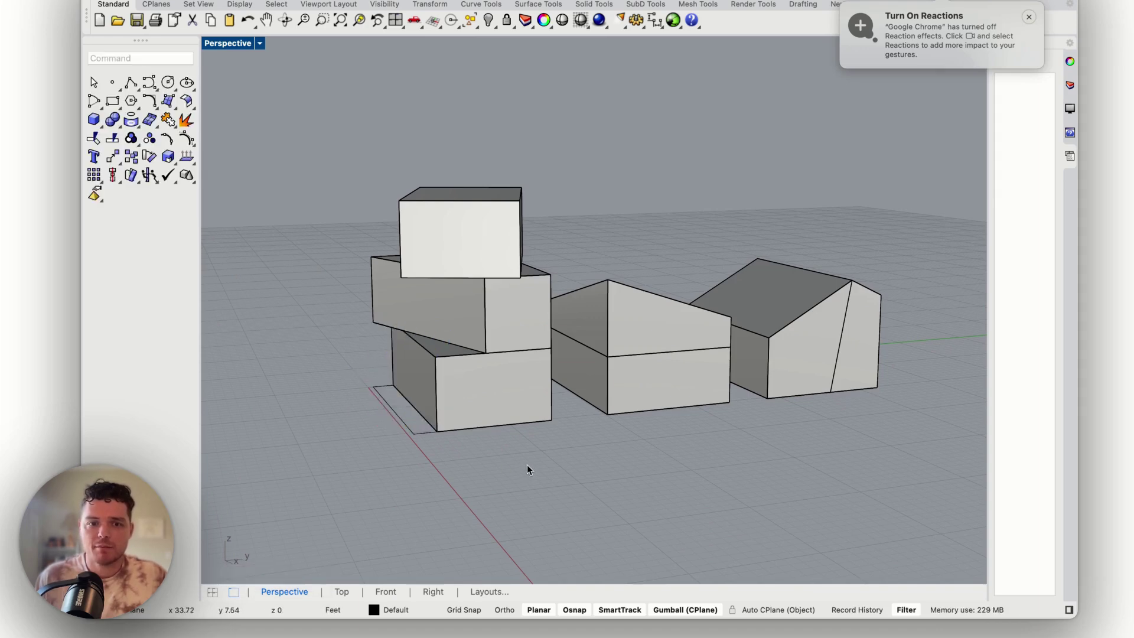
# Move the three-level stack beyond the gabled solid along the Y axis and delete the leftover middle-level block
pyautogui.moveTo(527, 463); pyautogui.dragTo(492, 407, button='right')
pyautogui.click(493, 404)
pyautogui.keyDown('shift'); pyautogui.click(511, 323); pyautogui.keyUp('shift')
pyautogui.keyDown('shift'); pyautogui.click(516, 249); pyautogui.keyUp('shift')
pyautogui.keyDown('shift'); pyautogui.click(499, 236); pyautogui.keyUp('shift')
pyautogui.scroll(-3, 473, 319)
pyautogui.moveTo(490, 299); pyautogui.dragTo(795, 275)
pyautogui.press('Escape')
pyautogui.click(472, 310)
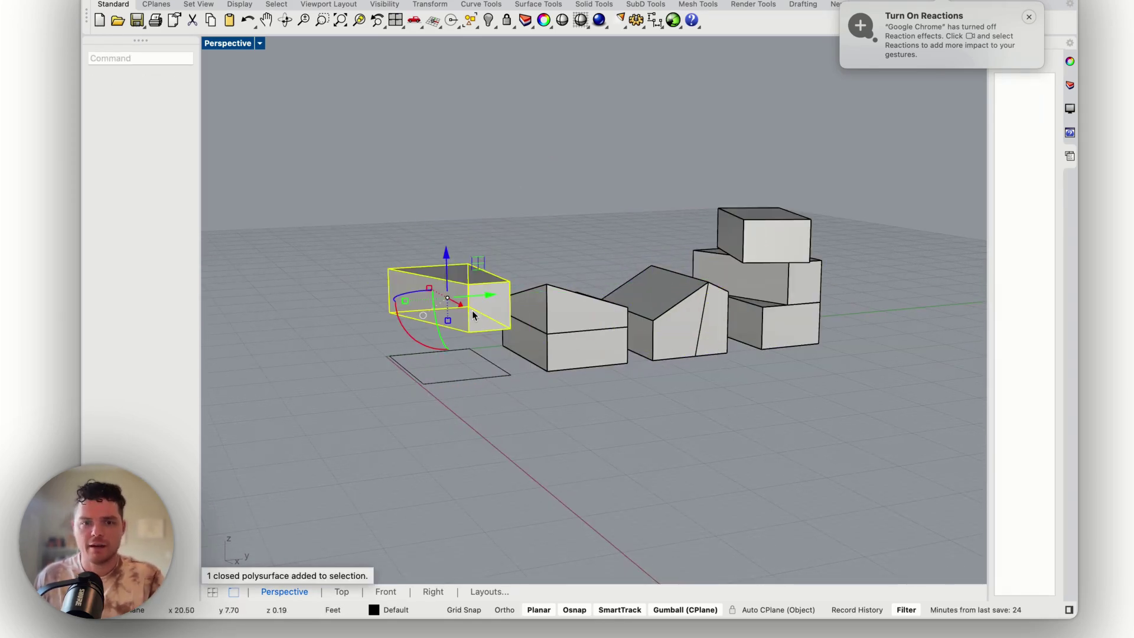
pyautogui.press('Delete')
# Extrude the ground rectangle upward into a low box for the fourth massing option
pyautogui.click(480, 358)
pyautogui.moveTo(448, 352); pyautogui.dragTo(446, 312)
pyautogui.click(573, 439)
pyautogui.scroll(2, 449, 346)
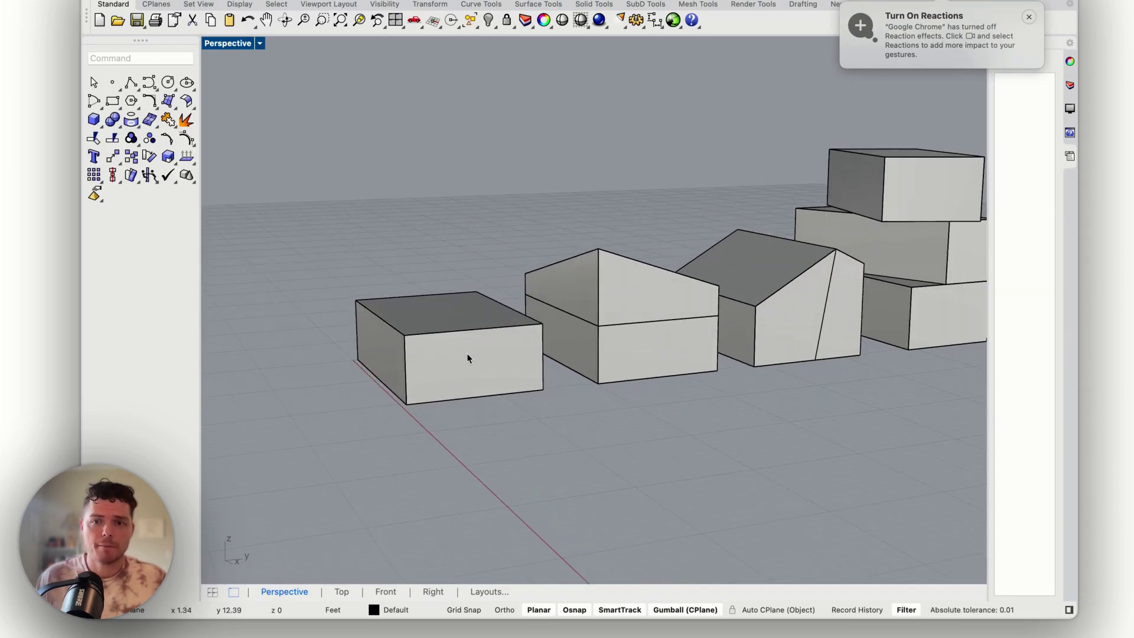
pyautogui.scroll(2, 486, 364)
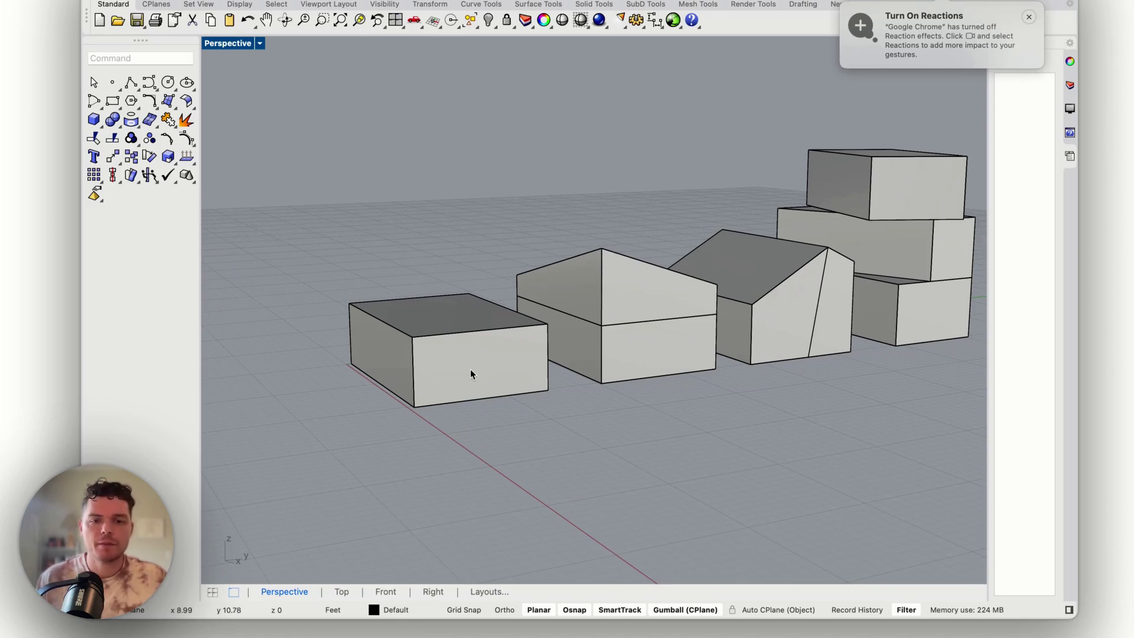
# Divide the low box into two bays by moving its X-axis side face inward and extruding it back out
pyautogui.keyDown('shift'); pyautogui.keyDown('super'); pyautogui.click(392, 362); pyautogui.keyUp('super'); pyautogui.keyUp('shift')
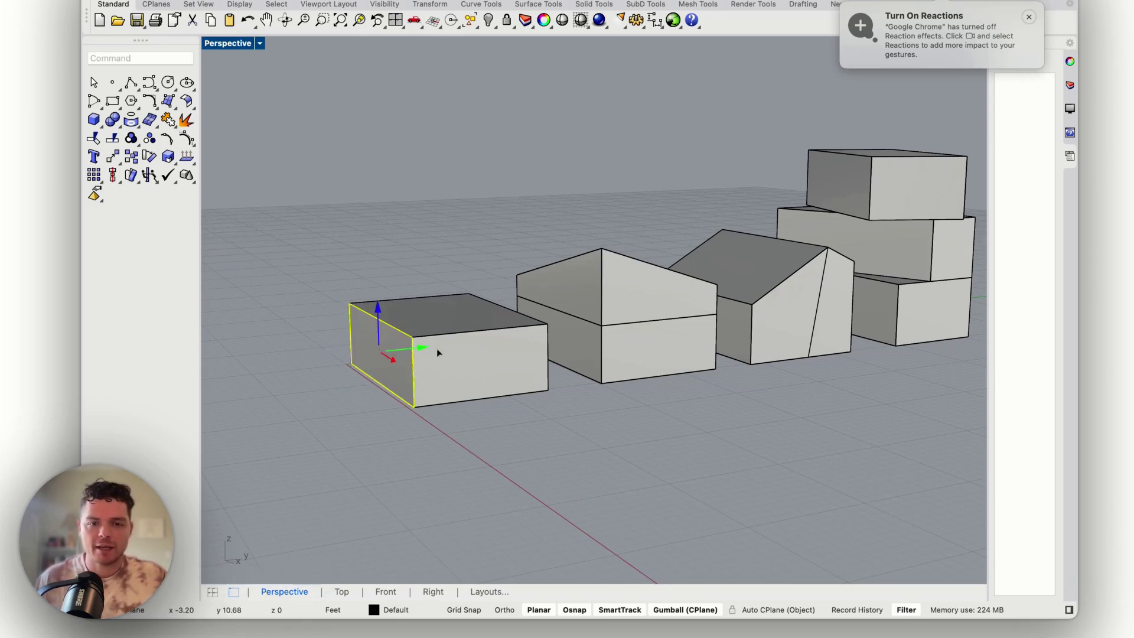
pyautogui.moveTo(437, 348); pyautogui.dragTo(398, 359)
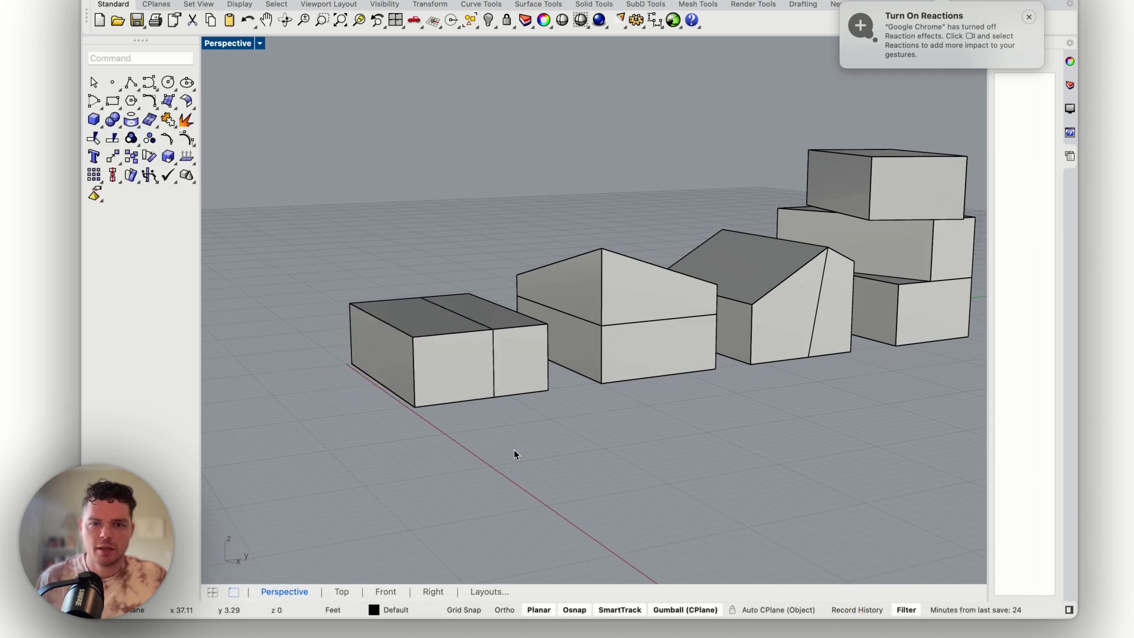
pyautogui.keyDown('shift'); pyautogui.keyDown('super'); pyautogui.click(443, 308); pyautogui.keyUp('super'); pyautogui.keyUp('shift')
pyautogui.press('Escape')
# Raise the top edge between the two bays into a gable roof ridge
pyautogui.keyDown('shift'); pyautogui.keyDown('super'); pyautogui.click(448, 306); pyautogui.keyUp('super'); pyautogui.keyUp('shift')
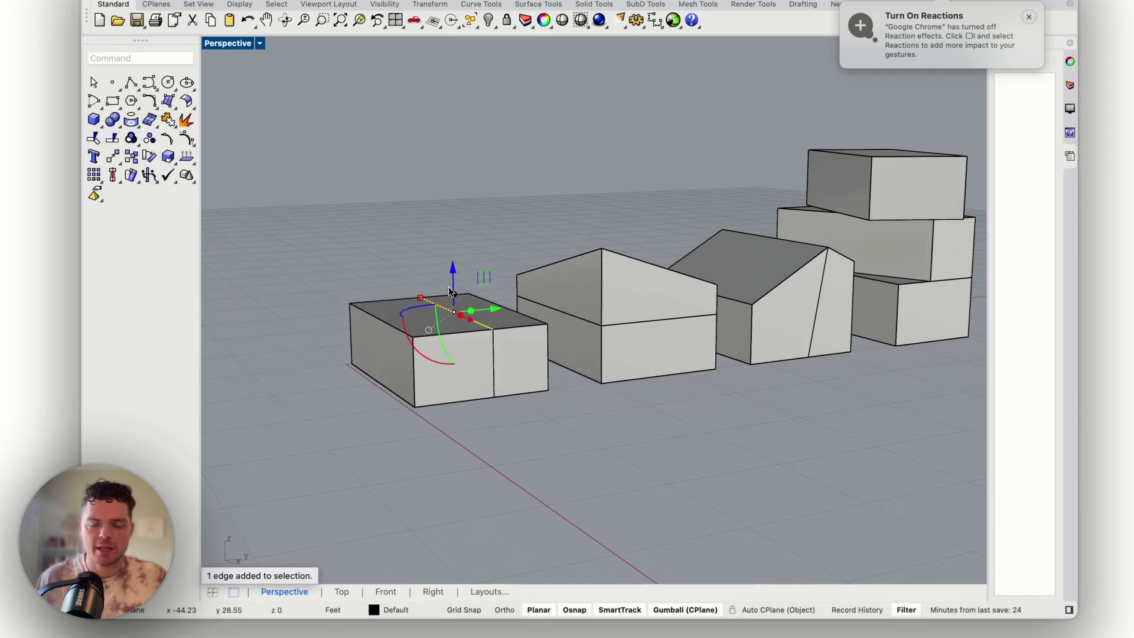
pyautogui.moveTo(448, 306); pyautogui.dragTo(466, 292)
pyautogui.press('Escape')
# Extrude the narrower bay's gable-end face outward along the X axis so it projects past the wider bay
pyautogui.keyDown('shift'); pyautogui.keyDown('super'); pyautogui.click(516, 357); pyautogui.keyUp('super'); pyautogui.keyUp('shift')
pyautogui.scroll(3, 485, 336)
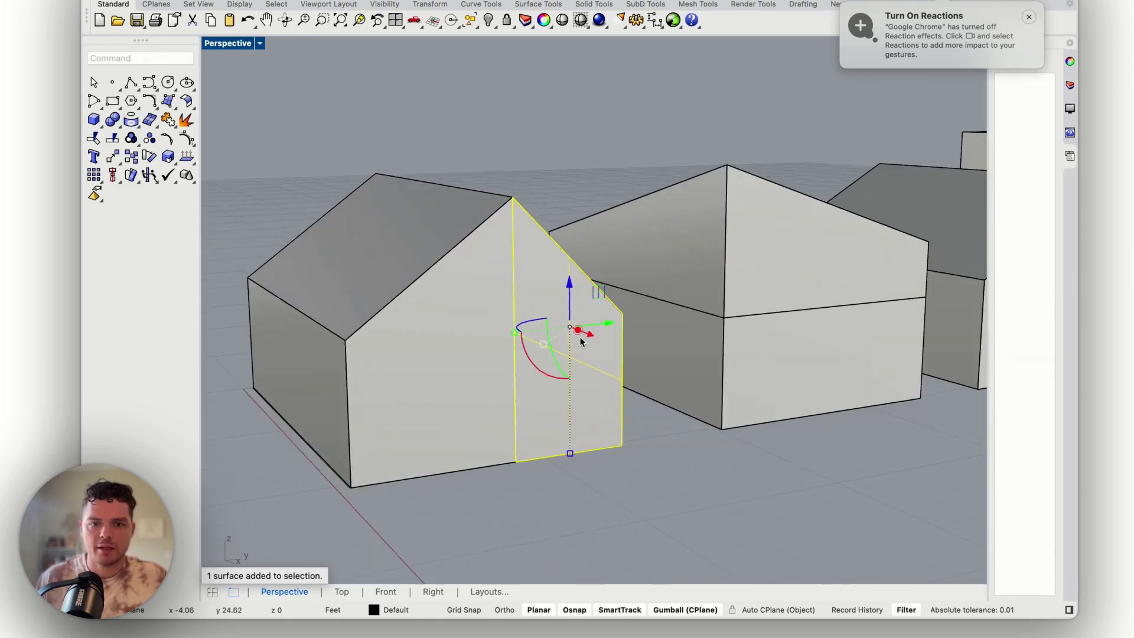
pyautogui.moveTo(578, 330); pyautogui.dragTo(627, 363)
pyautogui.scroll(-6, 533, 354)
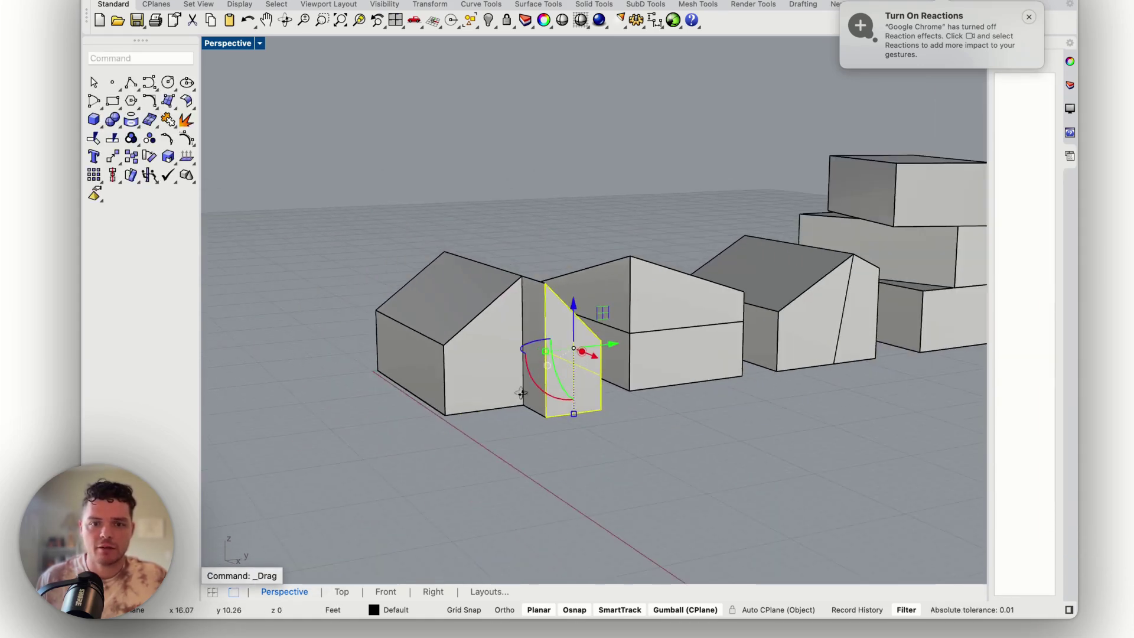
pyautogui.moveTo(535, 398); pyautogui.dragTo(603, 481, button='right')
pyautogui.scroll(4, 596, 421)
pyautogui.click(603, 481)
# Extrude the sloping front roof edge of the wider bay outward along X to form a roof overhang beside the projecting bay
pyautogui.keyDown('ctrl'); pyautogui.keyDown('shift'); pyautogui.click(448, 252); pyautogui.keyUp('shift'); pyautogui.keyUp('ctrl')
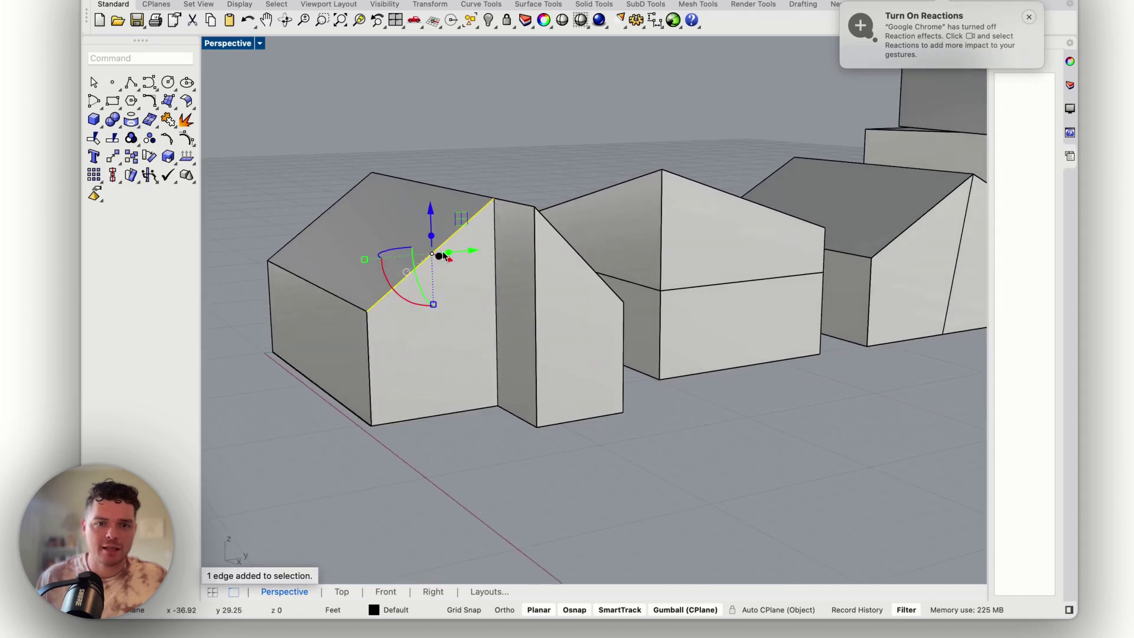
pyautogui.moveTo(441, 256); pyautogui.dragTo(484, 281)
pyautogui.scroll(-2, 502, 273)
pyautogui.click(505, 432)
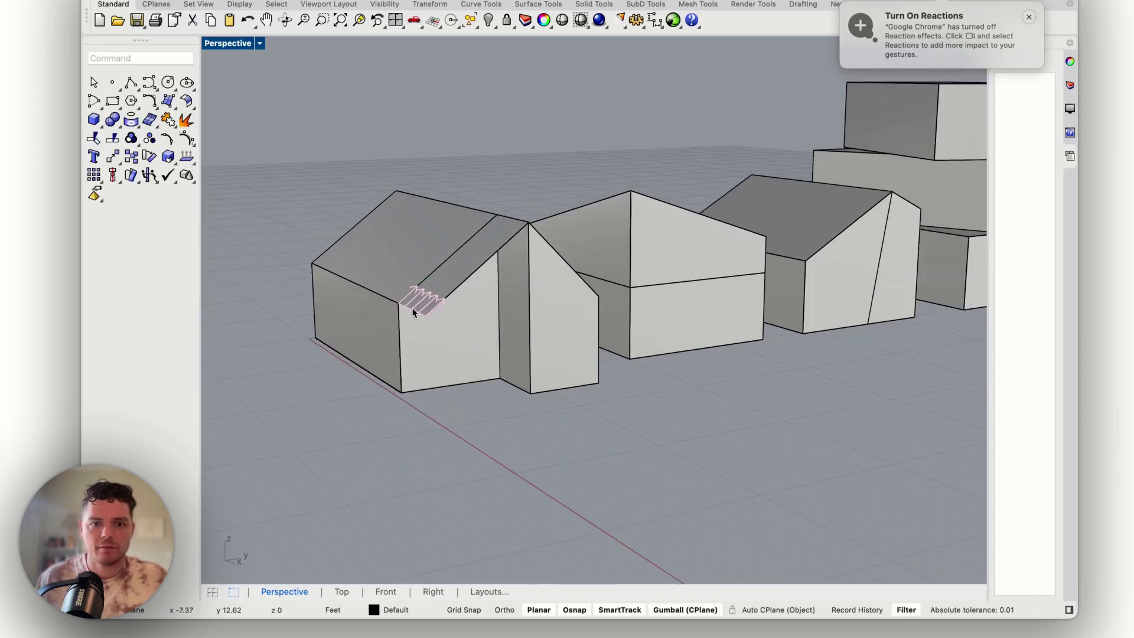
# Extrude the overhang's low eave edge downward to form a side wall reaching the ground
pyautogui.keyDown('ctrl'); pyautogui.keyDown('shift'); pyautogui.click(412, 308); pyautogui.keyUp('shift'); pyautogui.keyUp('ctrl')
pyautogui.moveTo(412, 308); pyautogui.dragTo(412, 390)
pyautogui.click(524, 477)
pyautogui.scroll(4, 390, 399)
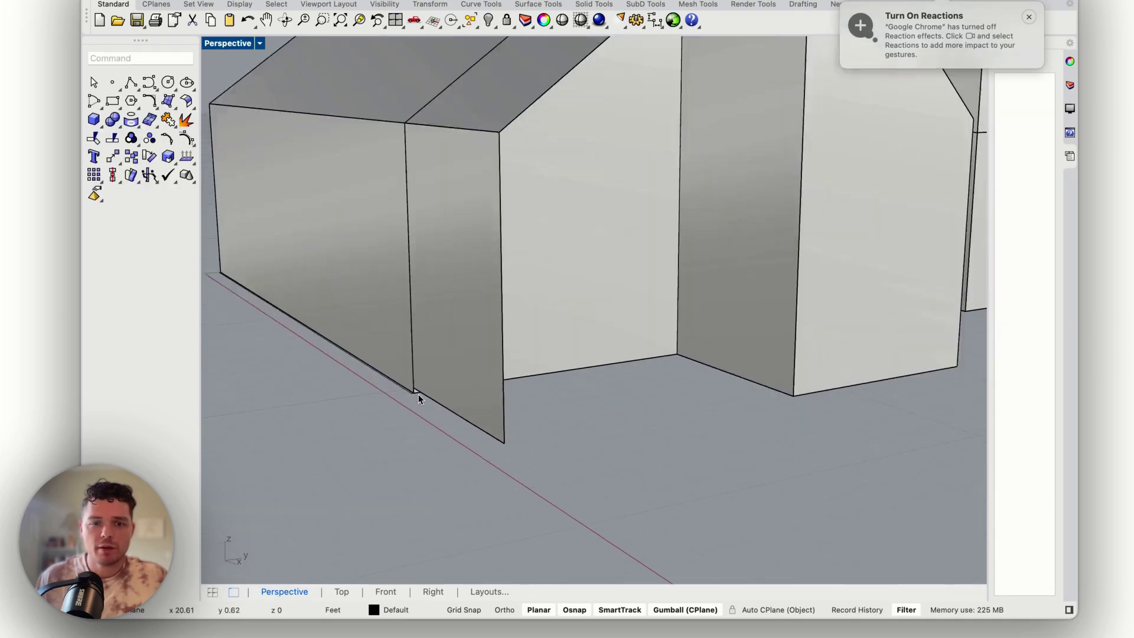
# Align the new side wall's bottom edge with the base by moving its end onto the solid's bottom corner endpoint
pyautogui.keyDown('ctrl'); pyautogui.keyDown('shift'); pyautogui.click(437, 403); pyautogui.keyUp('shift'); pyautogui.keyUp('ctrl')
pyautogui.scroll(5, 413, 392)
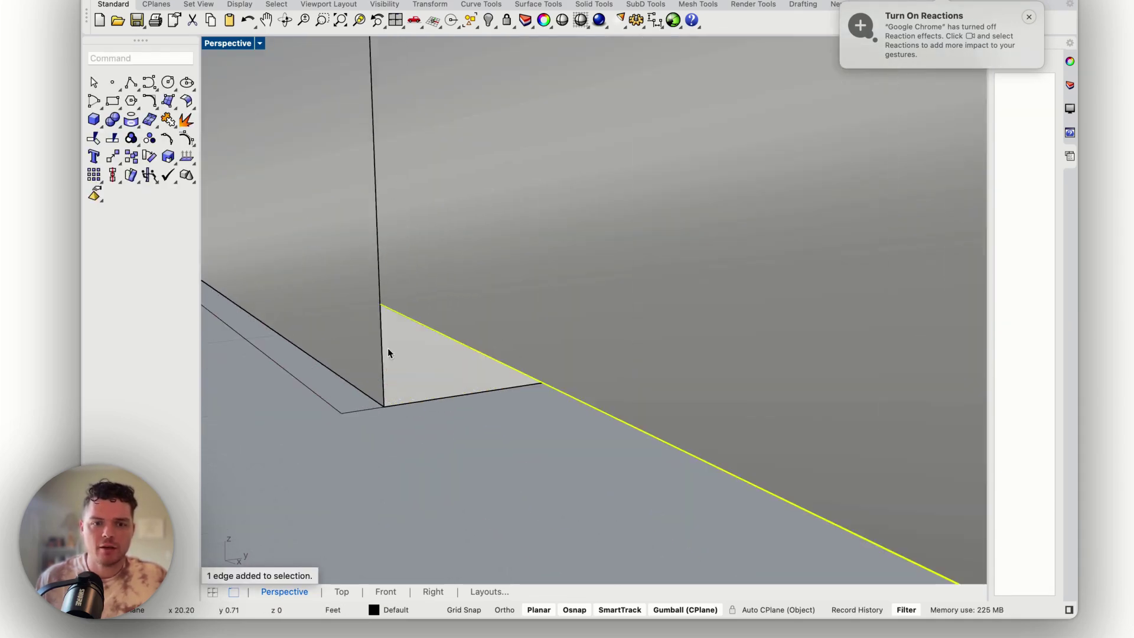
pyautogui.keyDown('ctrl'); pyautogui.keyDown('shift'); pyautogui.moveTo(383, 308); pyautogui.dragTo(378, 395); pyautogui.keyUp('shift'); pyautogui.keyUp('ctrl')
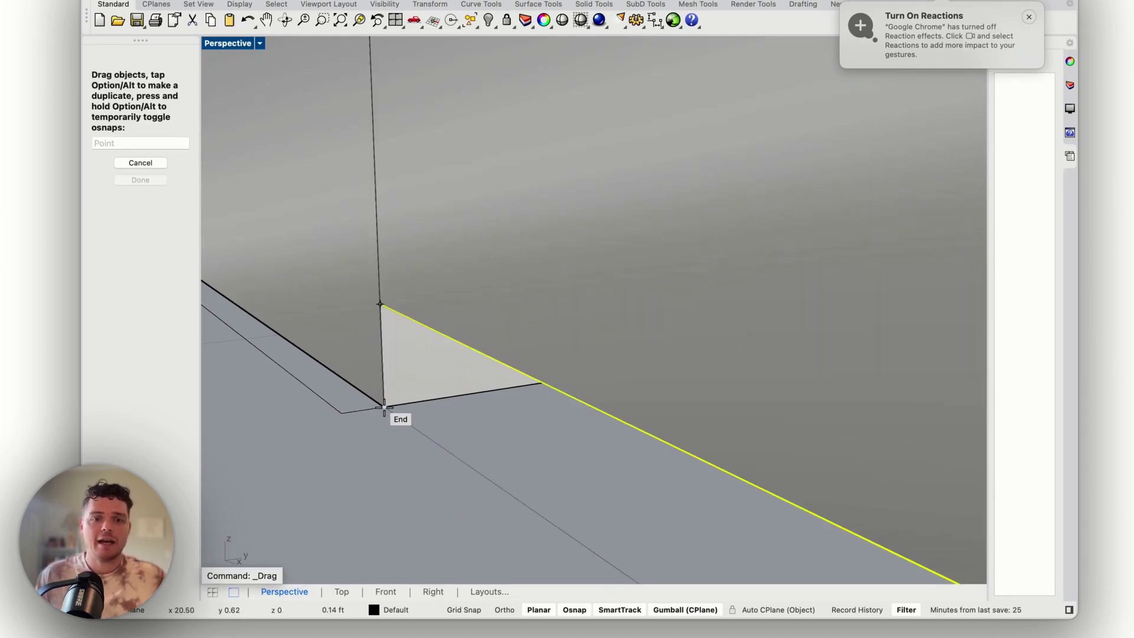
pyautogui.moveTo(385, 407); pyautogui.dragTo(385, 407)
pyautogui.scroll(-12, 354, 358)
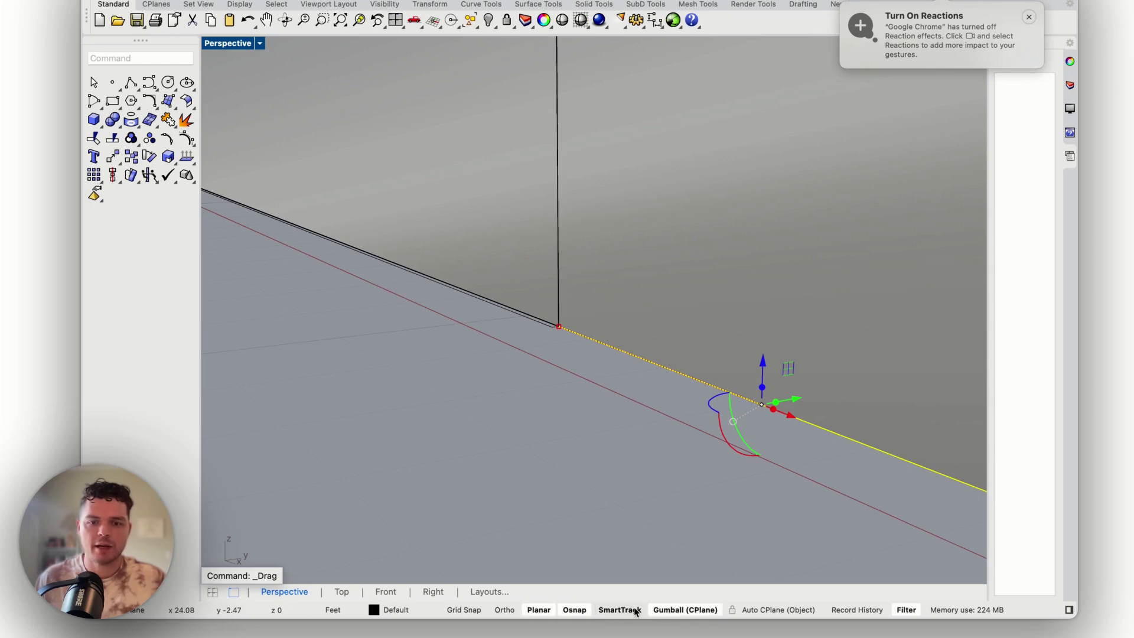
pyautogui.scroll(10, 339, 448)
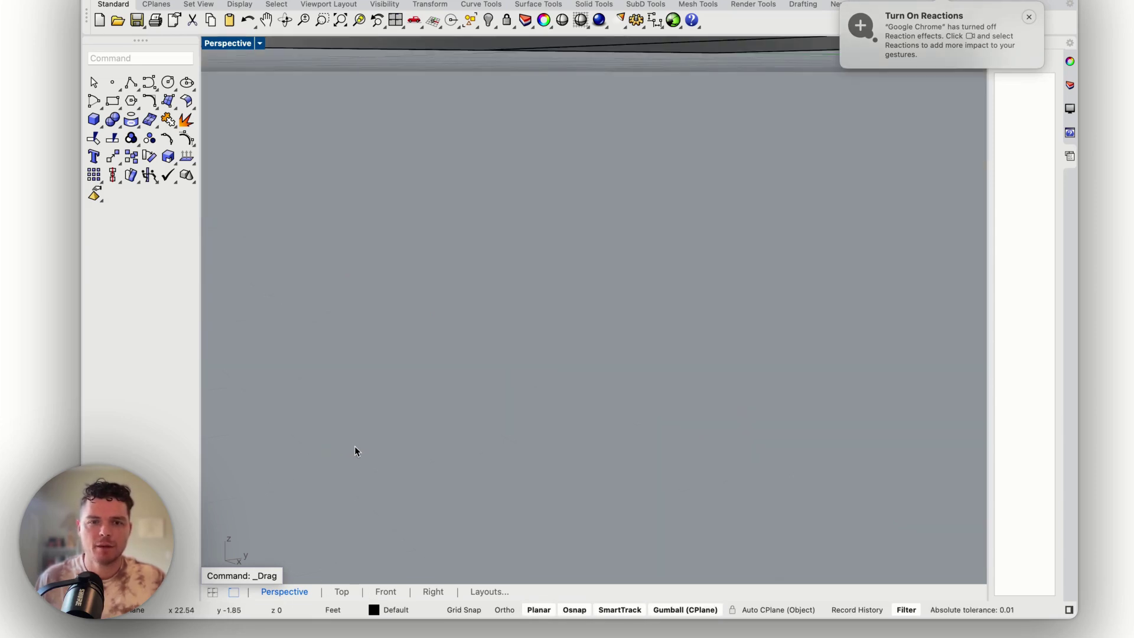
pyautogui.scroll(-5, 355, 451)
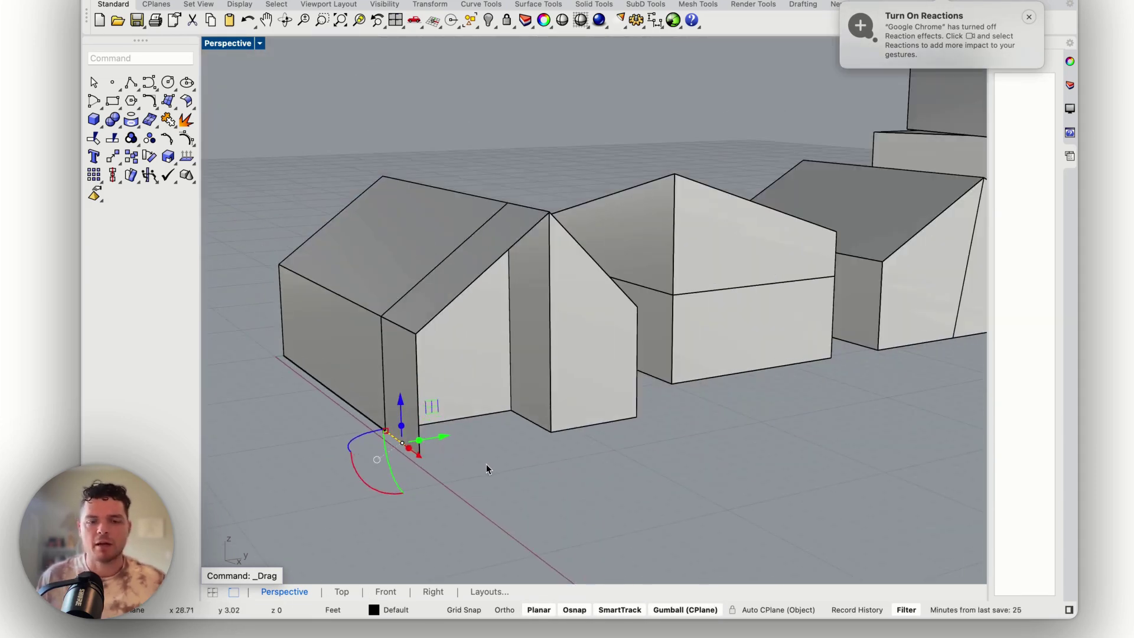
pyautogui.click(487, 464)
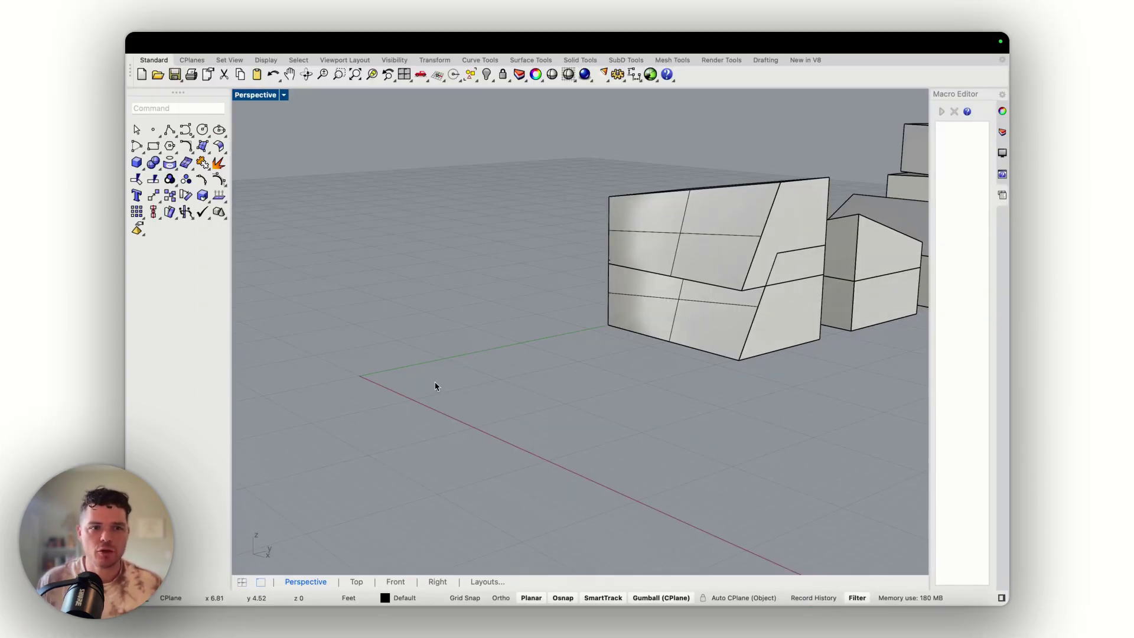
# Draw a 12 by 12 ft rectangle on the ground starting near the origin
pyautogui.click(153, 146)
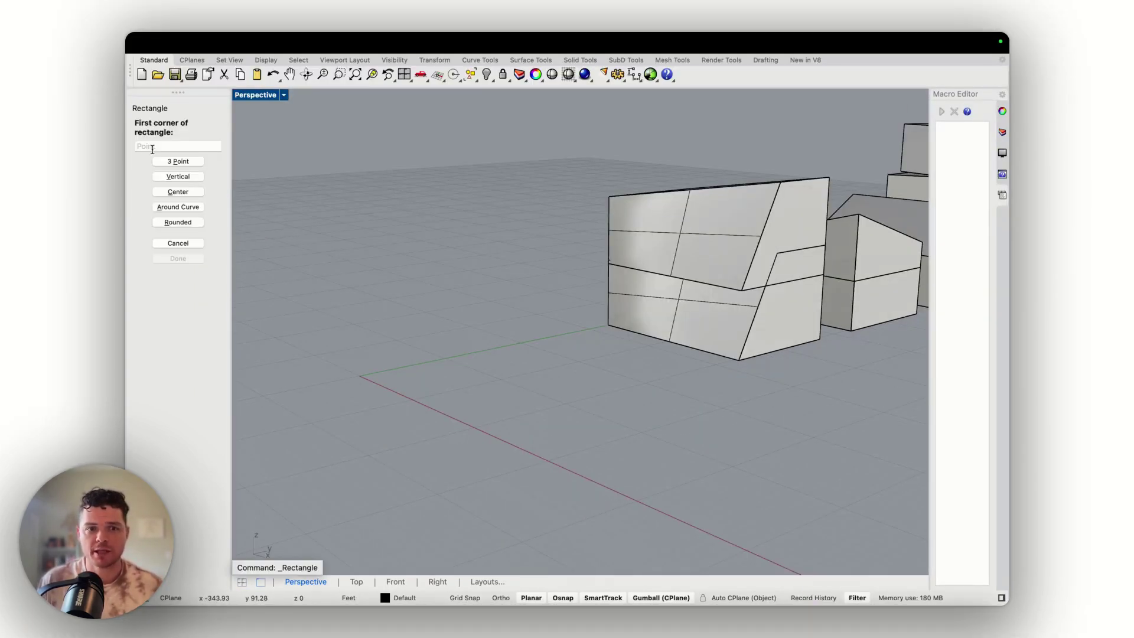
pyautogui.click(362, 375)
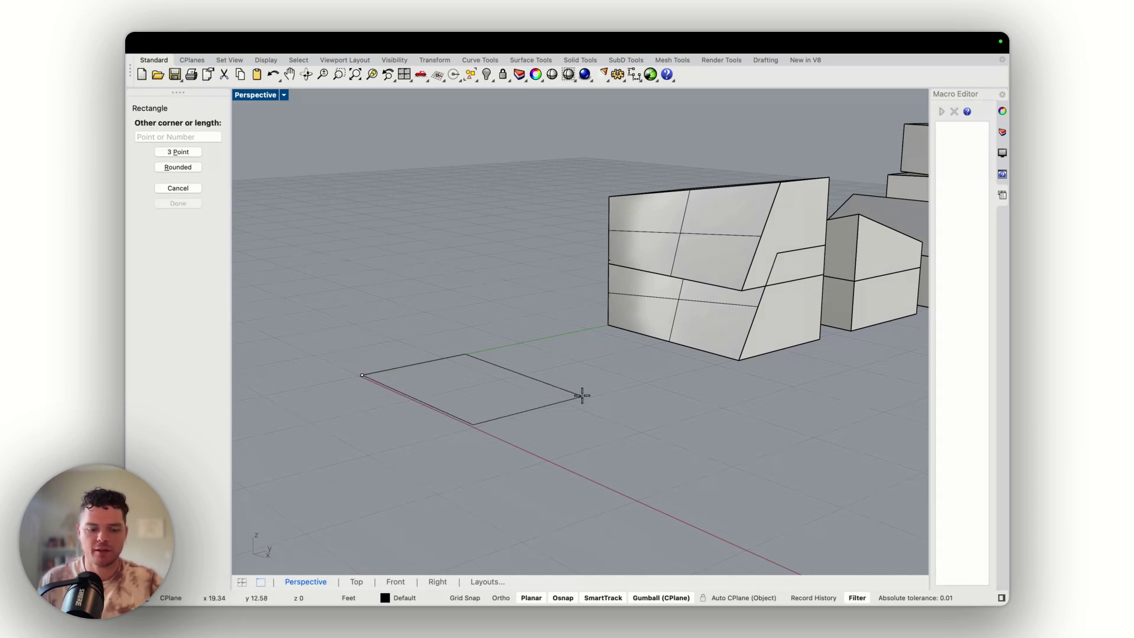
pyautogui.write('12')
pyautogui.press('Return')
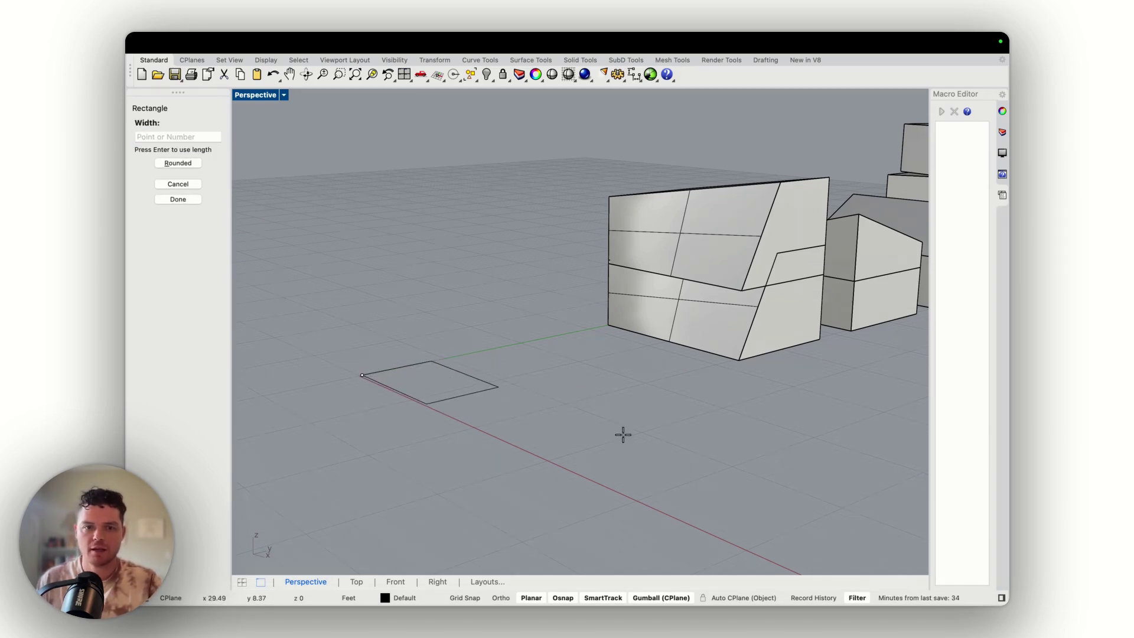
pyautogui.write('10')
pyautogui.press('Return')
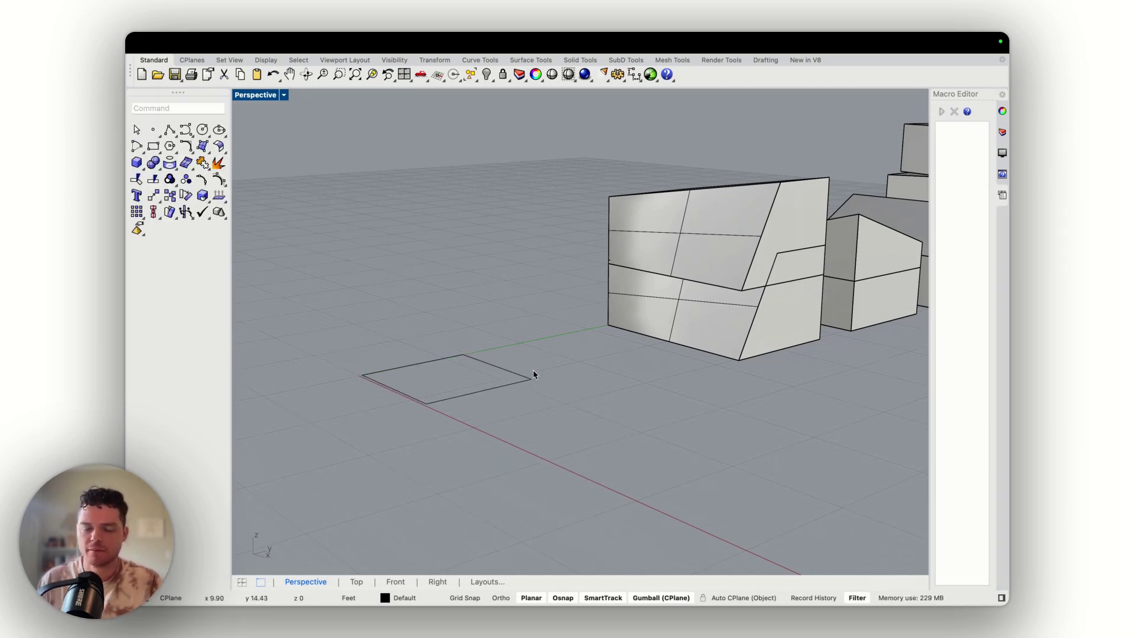
# Extrude the new rectangle upward 12 ft into a box
pyautogui.click(498, 366)
pyautogui.click(446, 365)
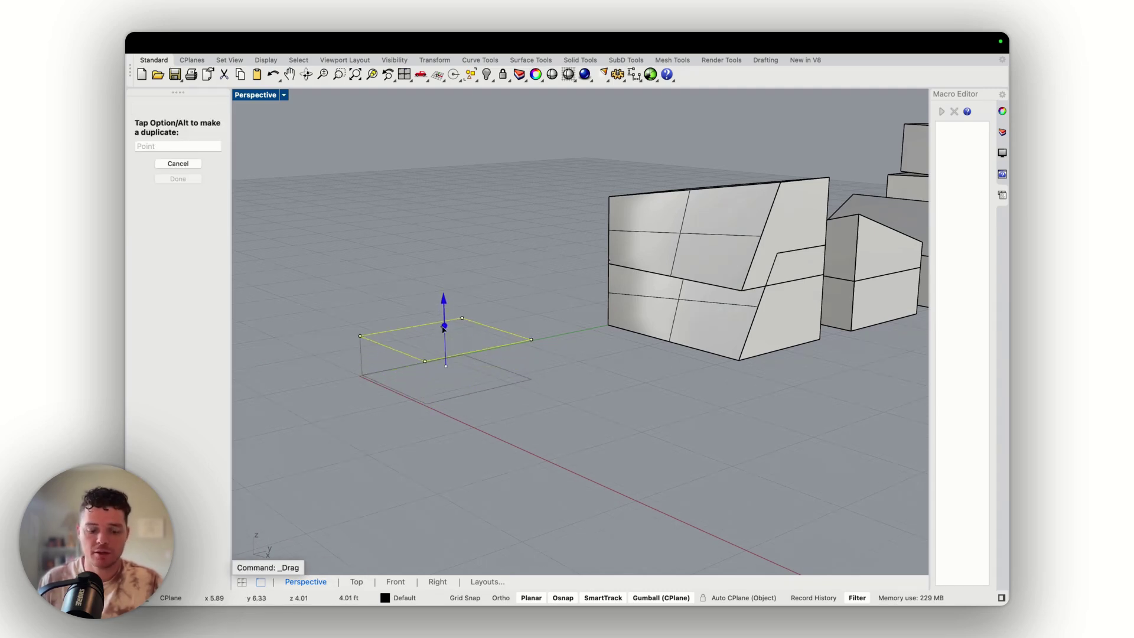
pyautogui.write("12'")
pyautogui.press('Return')
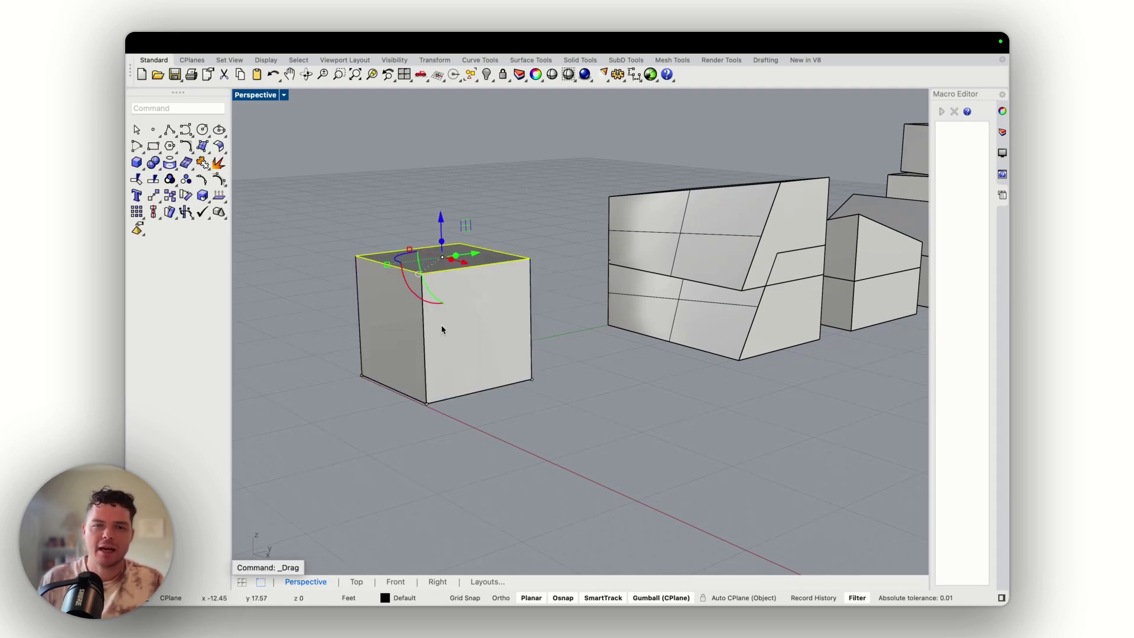
pyautogui.press('Escape')
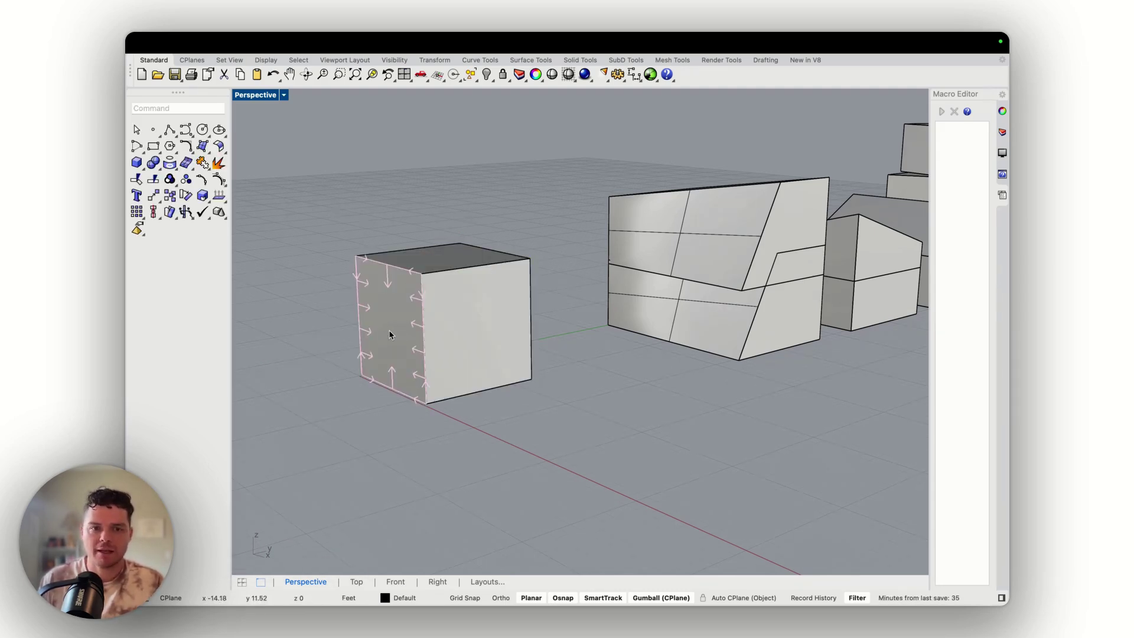
# Divide the box into two equal bays by moving its X-axis side face 6 ft inward and extruding it back out 6 ft
pyautogui.keyDown('shift'); pyautogui.keyDown('super'); pyautogui.click(392, 331); pyautogui.keyUp('super'); pyautogui.keyUp('shift')
pyautogui.click(450, 320)
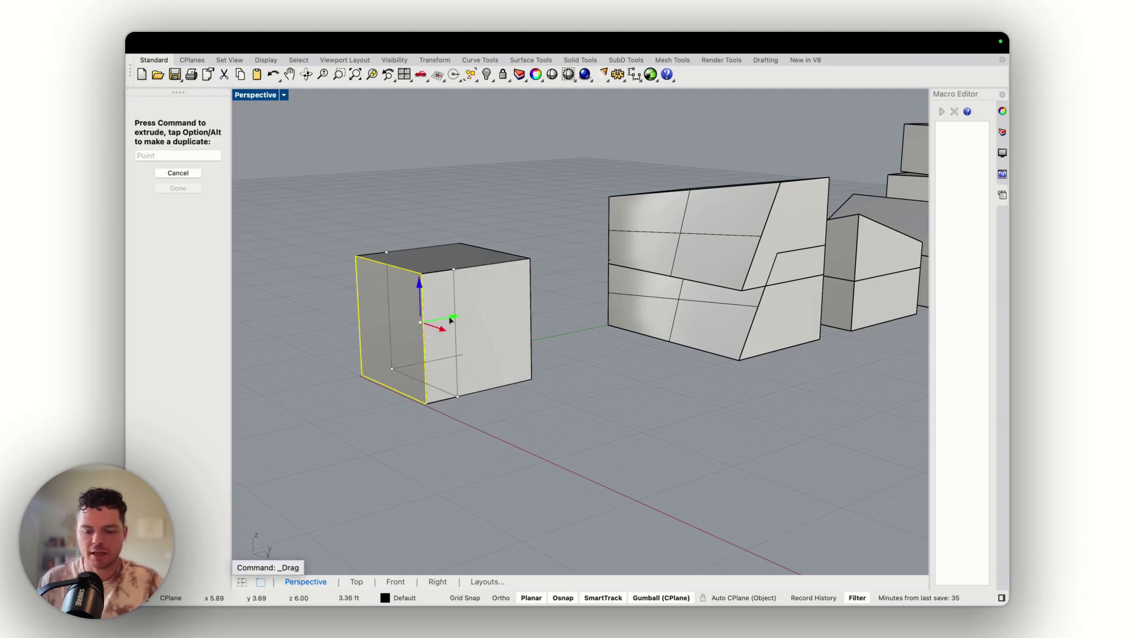
pyautogui.write('6')
pyautogui.press('Return')
pyautogui.click(529, 407)
pyautogui.keyDown('shift'); pyautogui.keyDown('super'); pyautogui.click(456, 322); pyautogui.keyUp('super'); pyautogui.keyUp('shift')
pyautogui.moveTo(460, 316); pyautogui.dragTo(426, 325)
pyautogui.write('6')
pyautogui.press('Return')
pyautogui.click(511, 405)
# Lower the two outer top edges parallel to the X axis by 6 ft to form a gable roof
pyautogui.keyDown('shift'); pyautogui.keyDown('super'); pyautogui.click(404, 273); pyautogui.keyUp('super'); pyautogui.keyUp('shift')
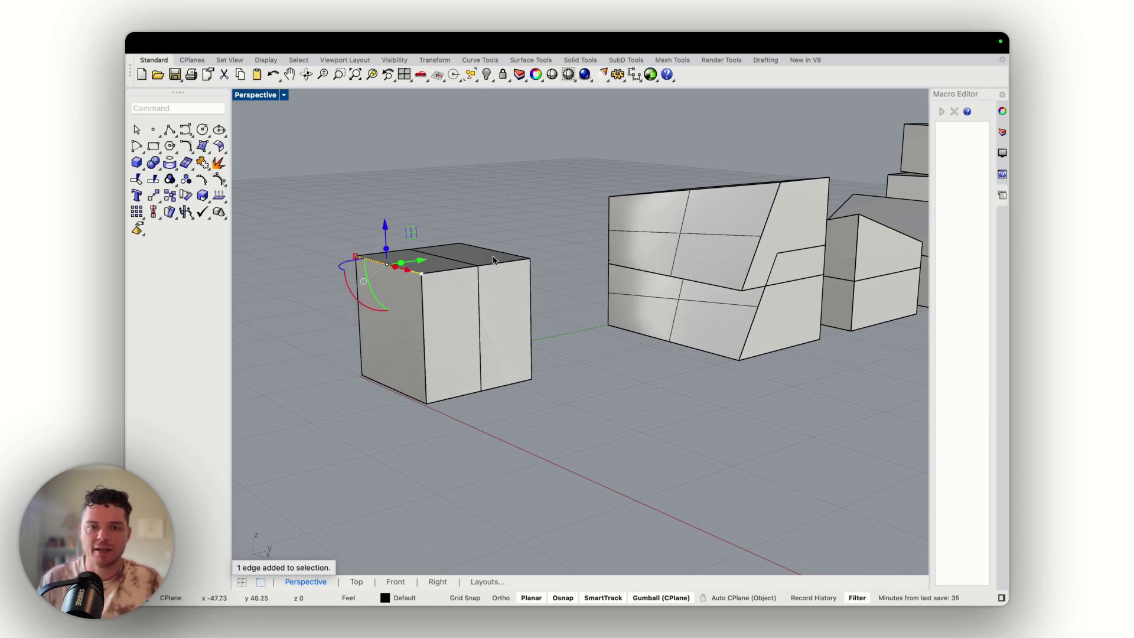
pyautogui.keyDown('shift'); pyautogui.keyDown('super'); pyautogui.click(503, 253); pyautogui.keyUp('super'); pyautogui.keyUp('shift')
pyautogui.moveTo(442, 220); pyautogui.dragTo(446, 262)
pyautogui.write('6')
pyautogui.press('Return')
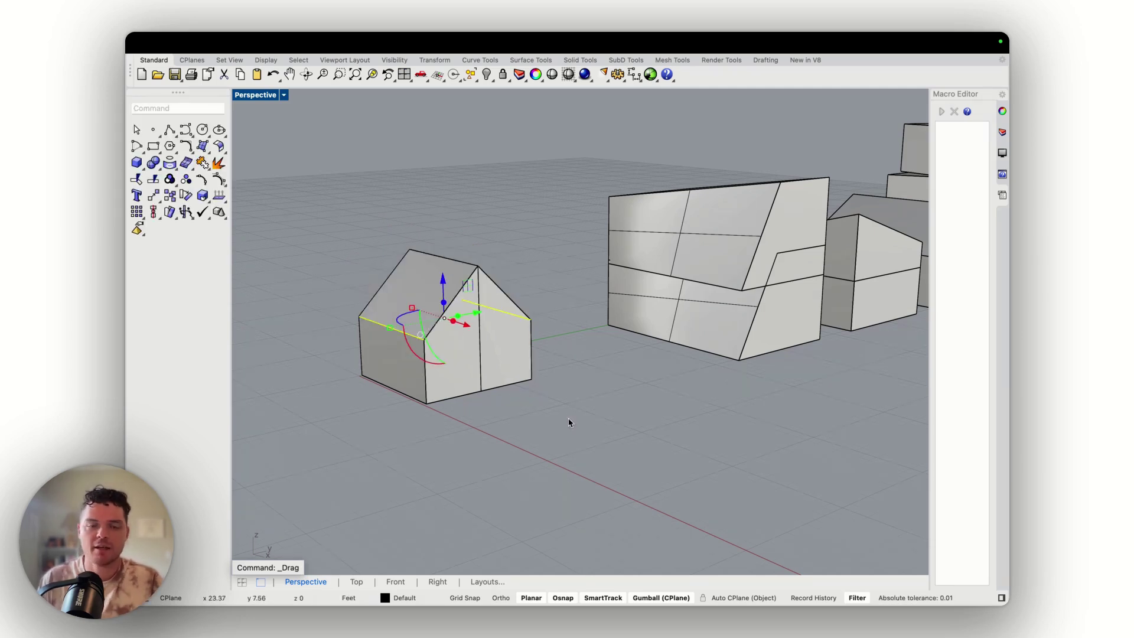
pyautogui.click(570, 420)
# Push the gable-end face of the bay nearest the X axis slightly inward along X to recess it
pyautogui.scroll(4, 438, 355)
pyautogui.keyDown('shift'); pyautogui.keyDown('super'); pyautogui.click(480, 369); pyautogui.keyUp('super'); pyautogui.keyUp('shift')
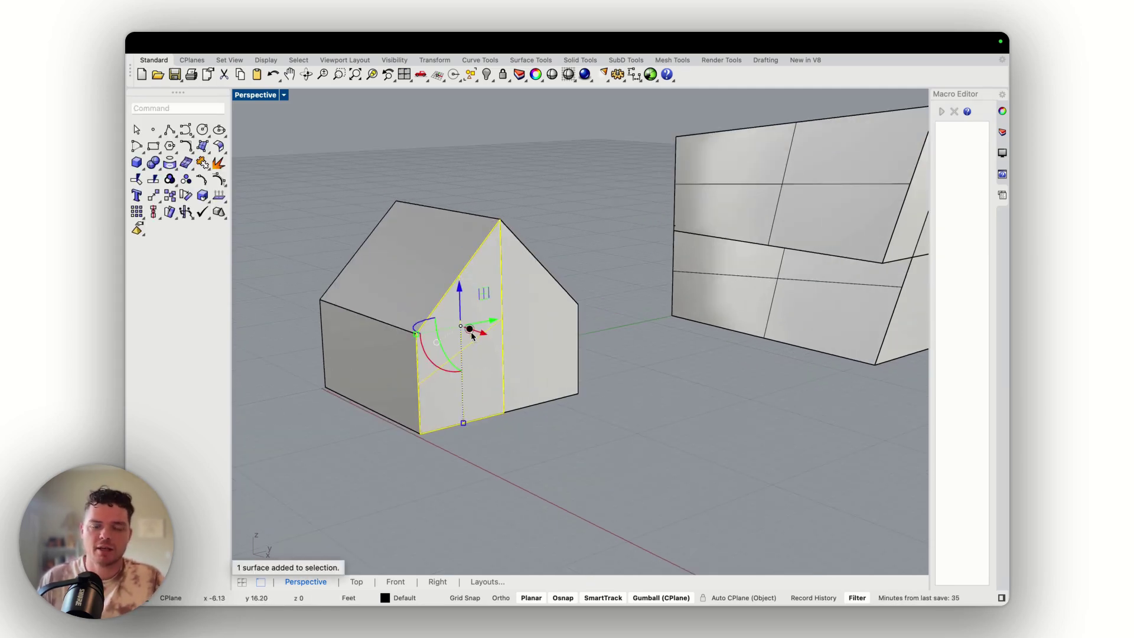
pyautogui.moveTo(471, 334); pyautogui.dragTo(450, 324)
pyautogui.click(522, 455)
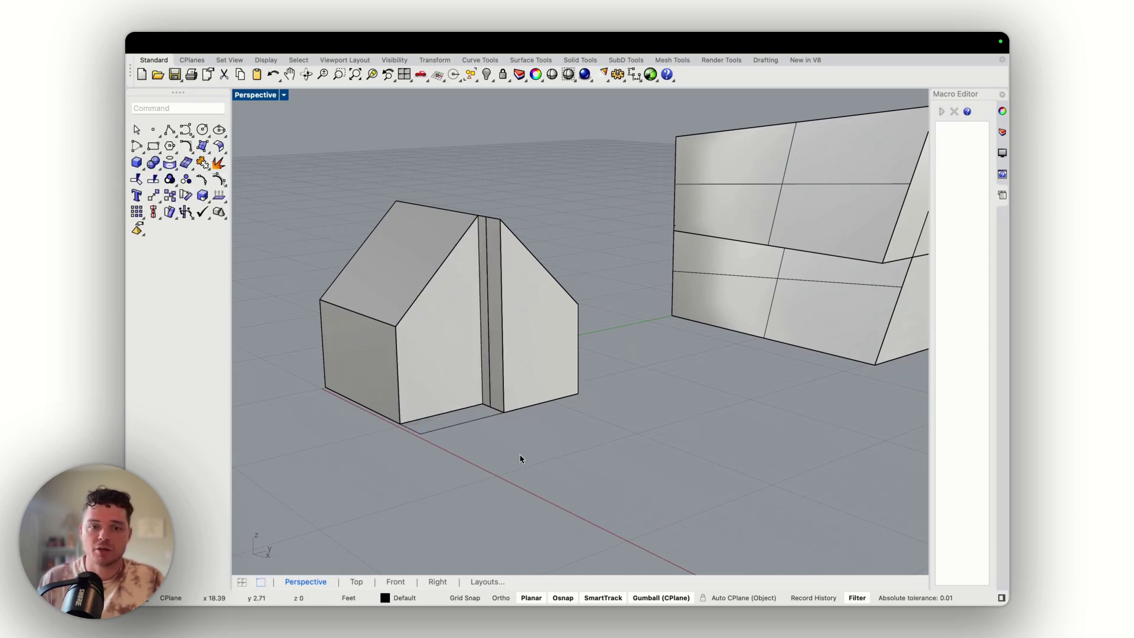